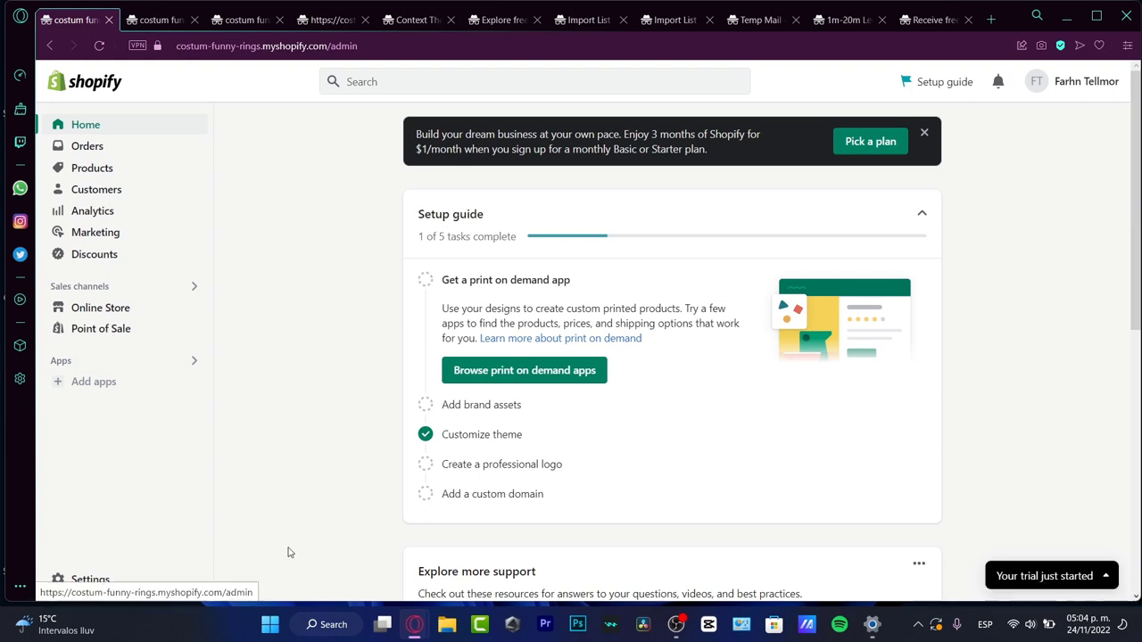
# Open the code editor for the Dawn theme from the online store's themes and show its Layout folder
pyautogui.click(123, 310)
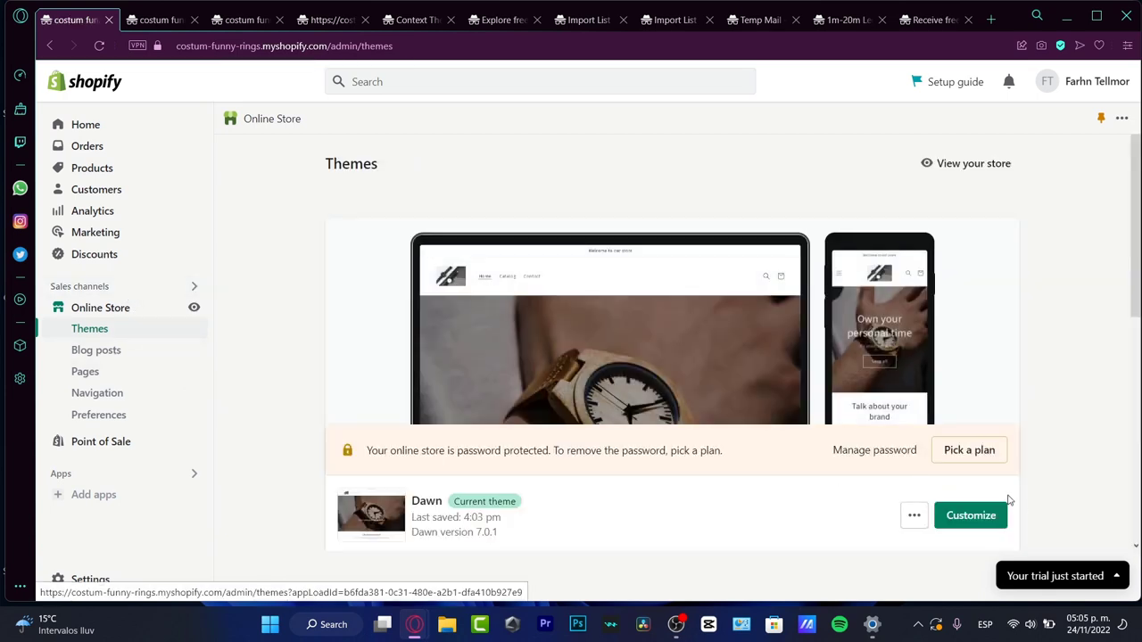
pyautogui.click(914, 515)
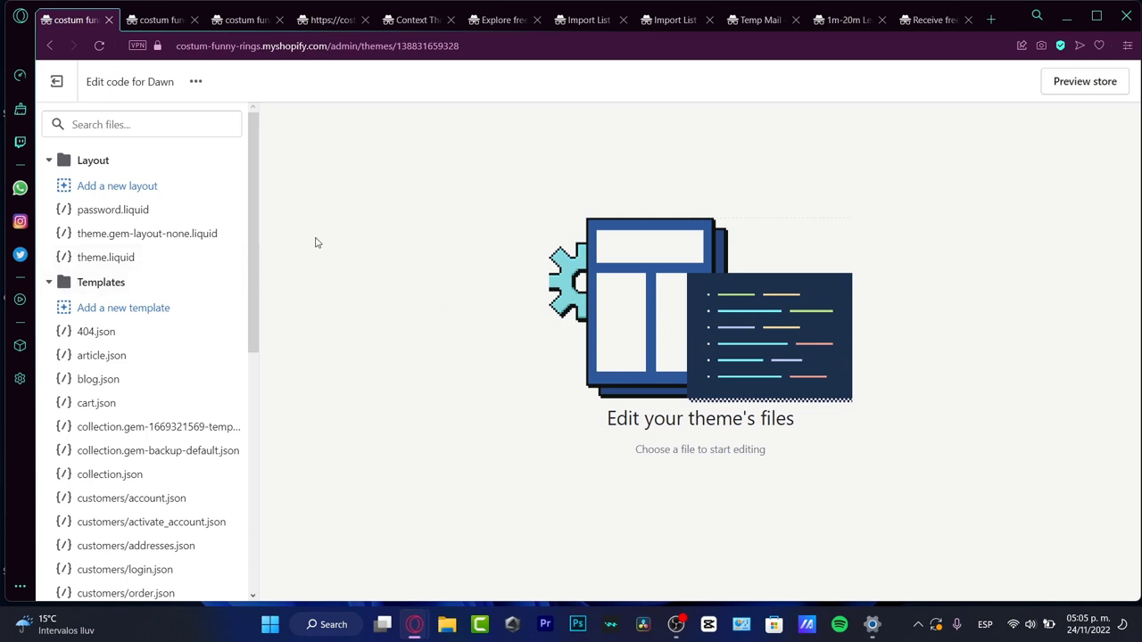
pyautogui.click(112, 160)
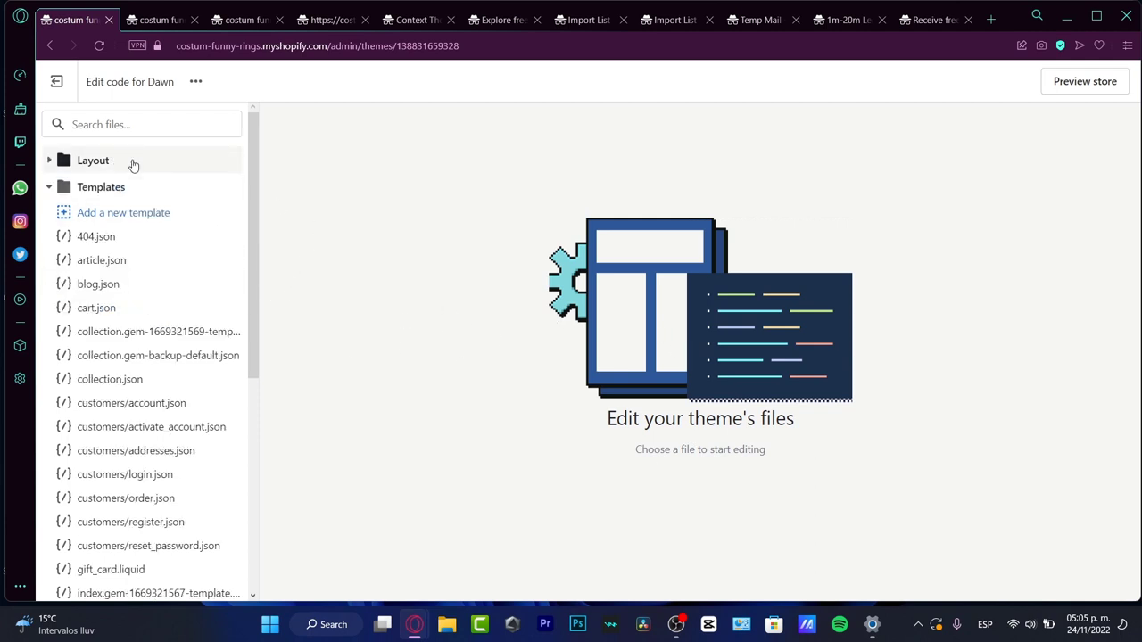
pyautogui.click(131, 162)
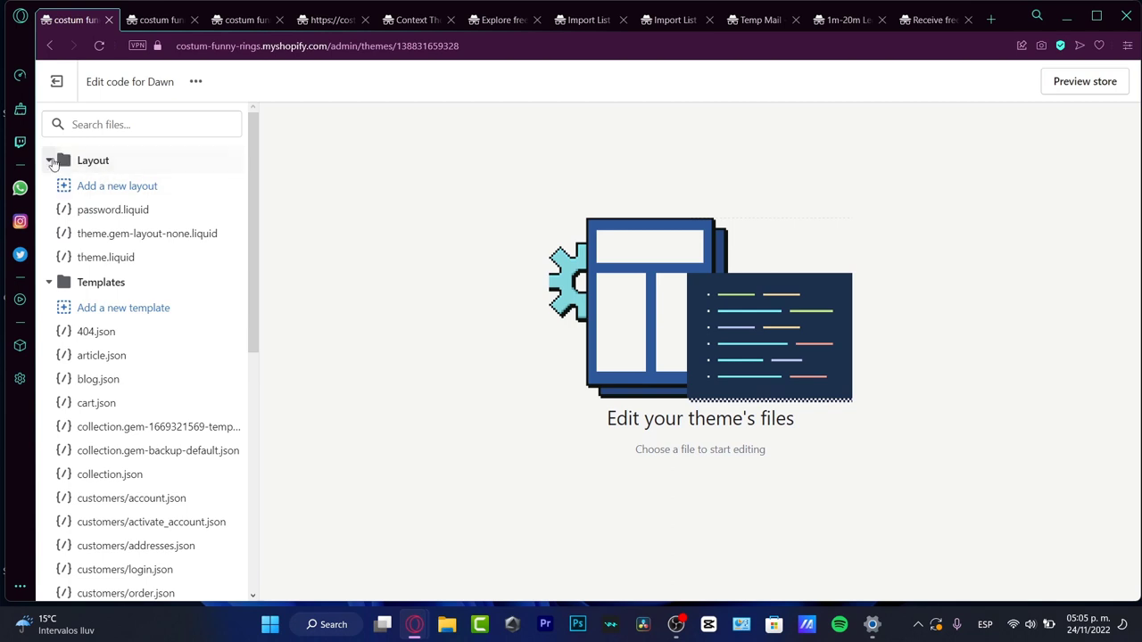
# Open theme.gem-layout-none.liquid from the Layout folder and look through its code
pyautogui.click(117, 233)
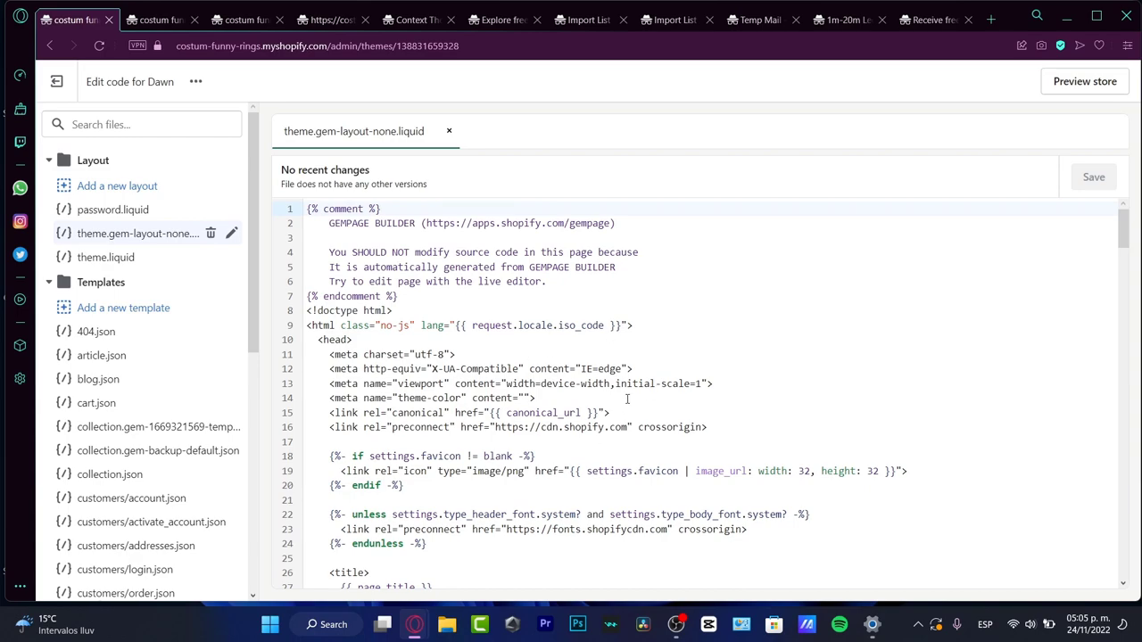
pyautogui.scroll(-10, 532, 515)
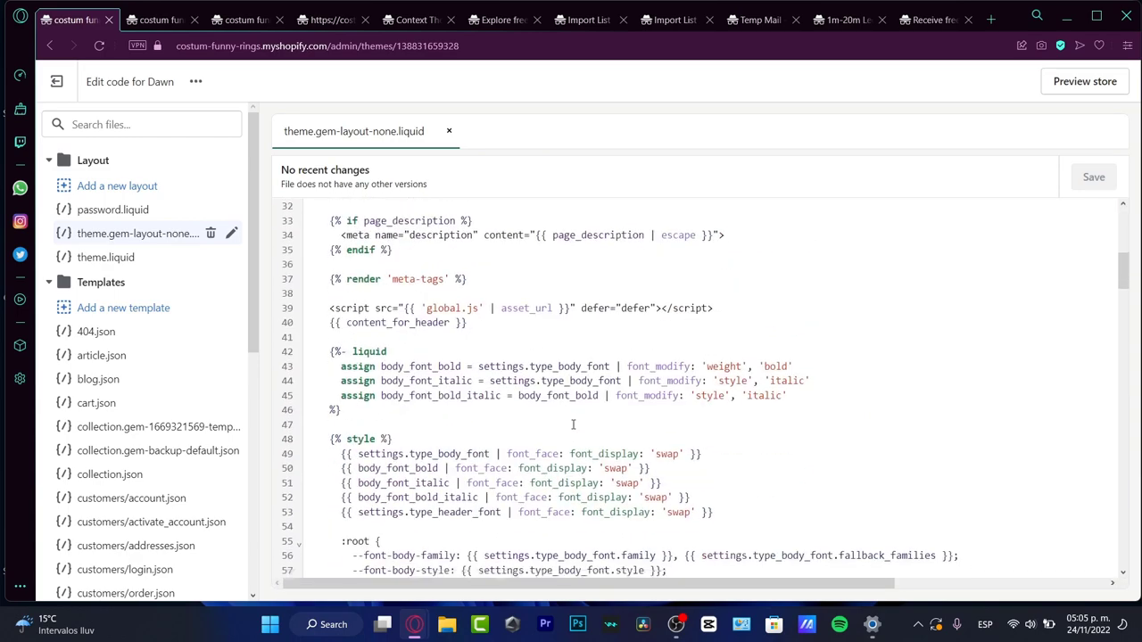
pyautogui.scroll(-15, 576, 458)
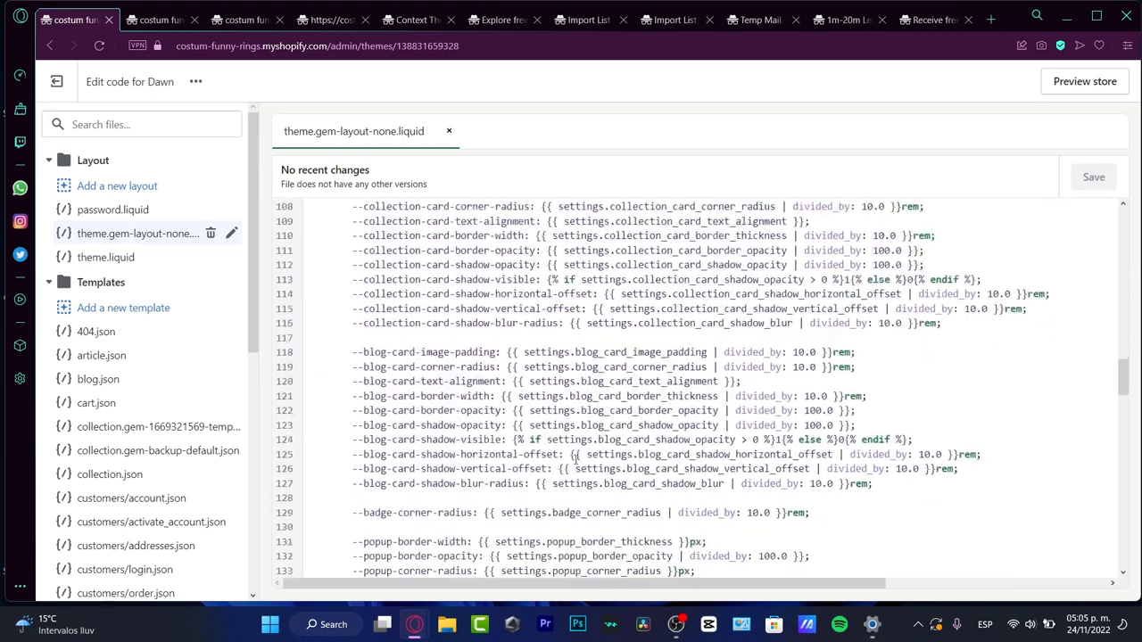
pyautogui.scroll(-15, 583, 489)
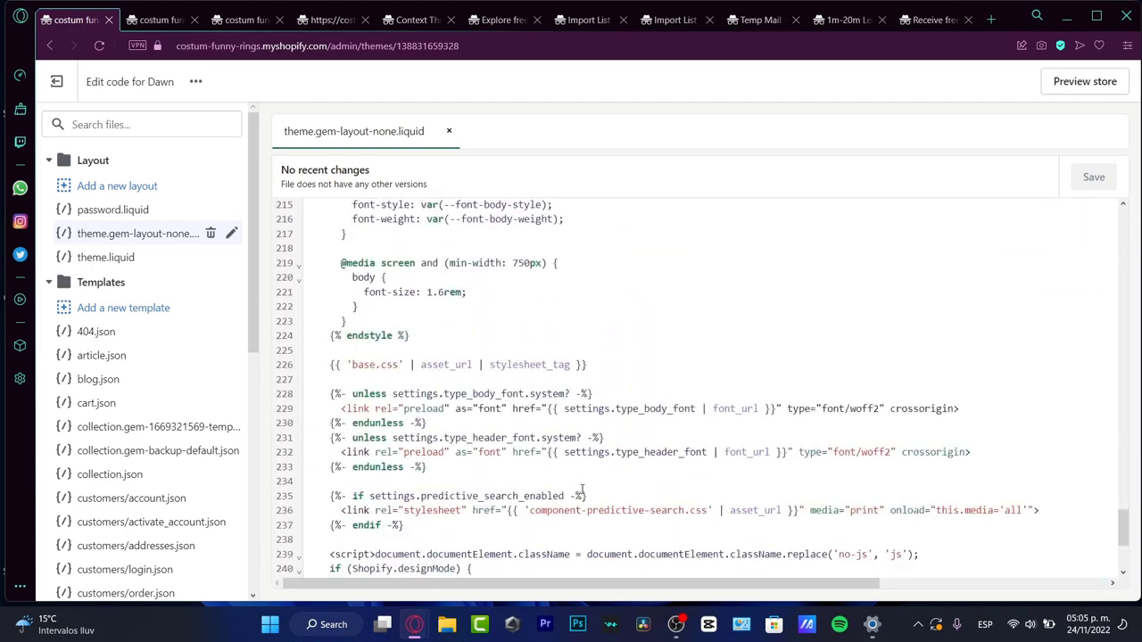
pyautogui.scroll(20, 583, 489)
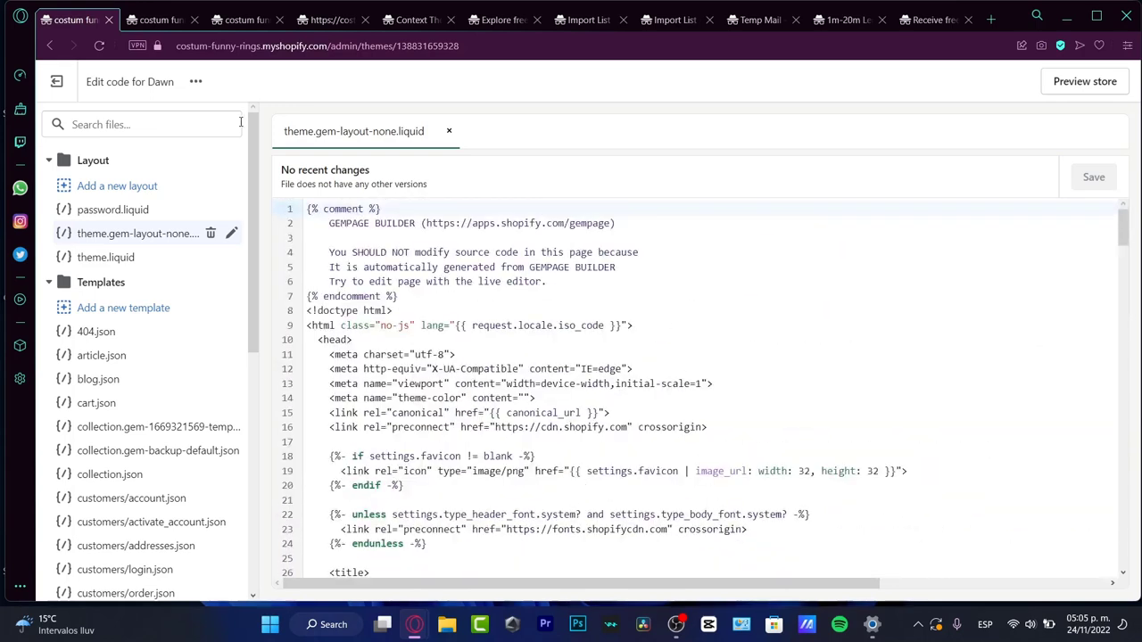
# Leave the theme code editor and go to the Shopify App Store through the suggested apps
pyautogui.click(56, 81)
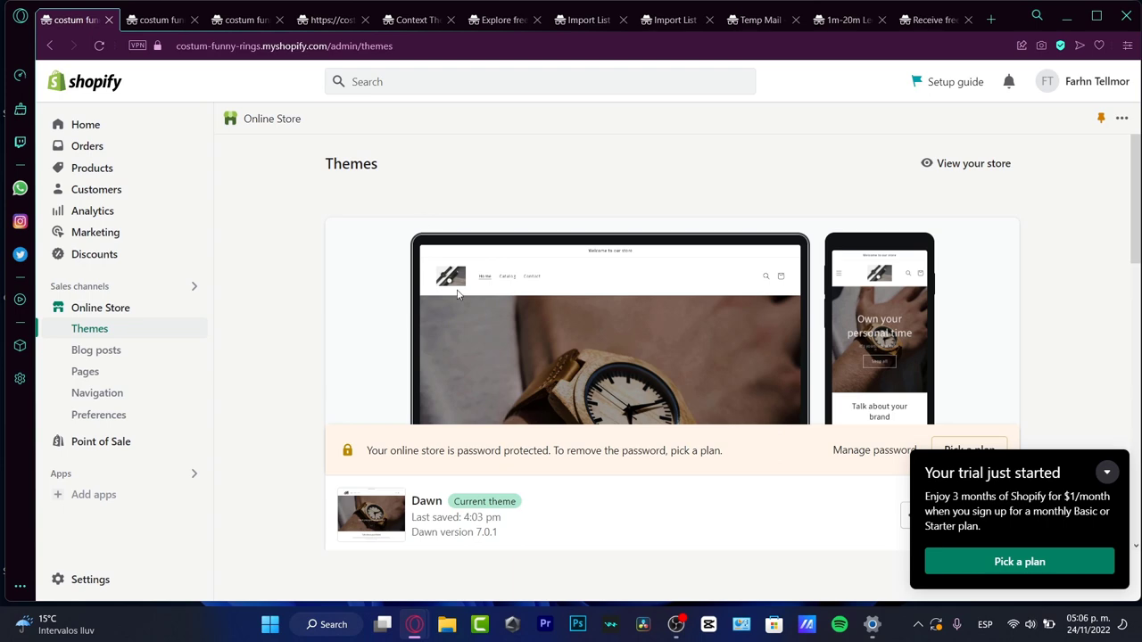
pyautogui.click(103, 498)
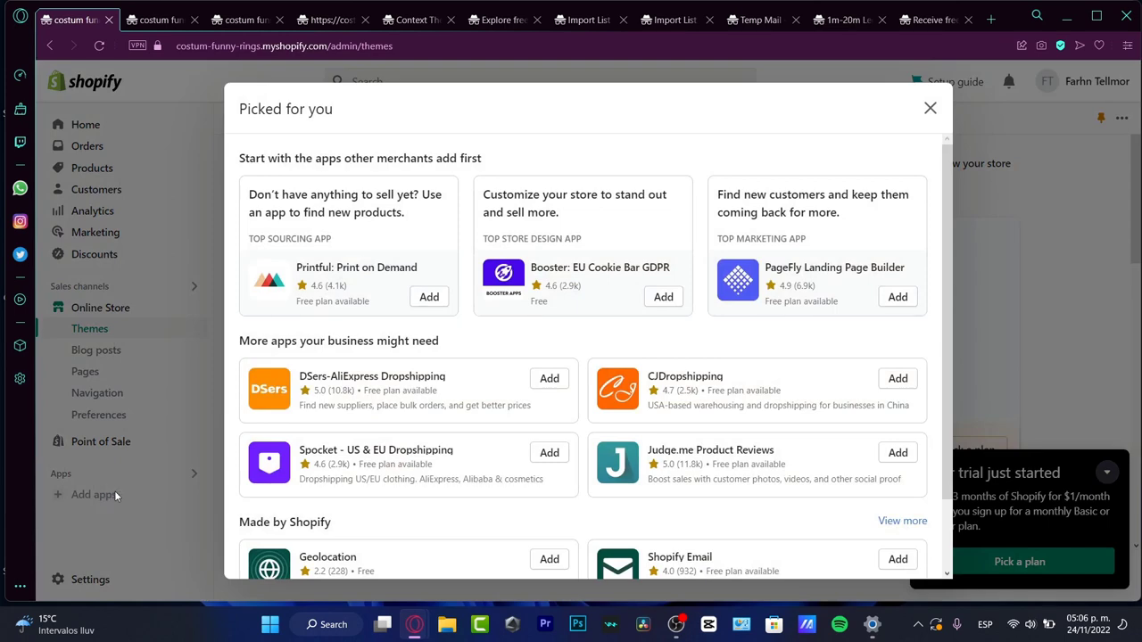
pyautogui.scroll(-2, 687, 357)
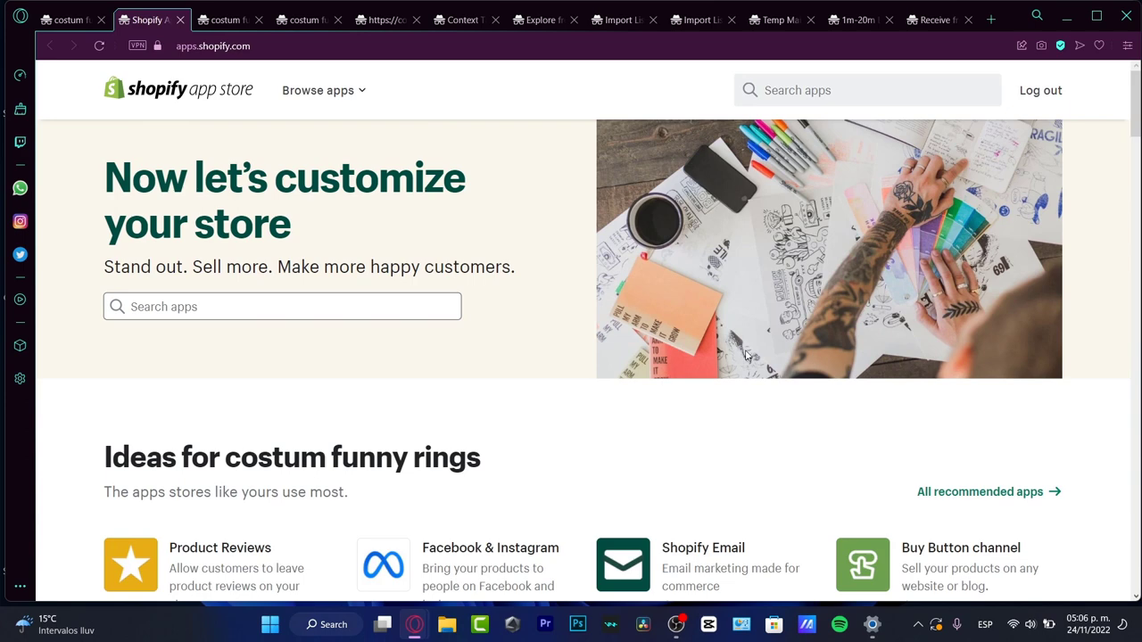
# Search the app store for webflow and gem, and open the GemPages Landing Page Builder listing
pyautogui.click(806, 90)
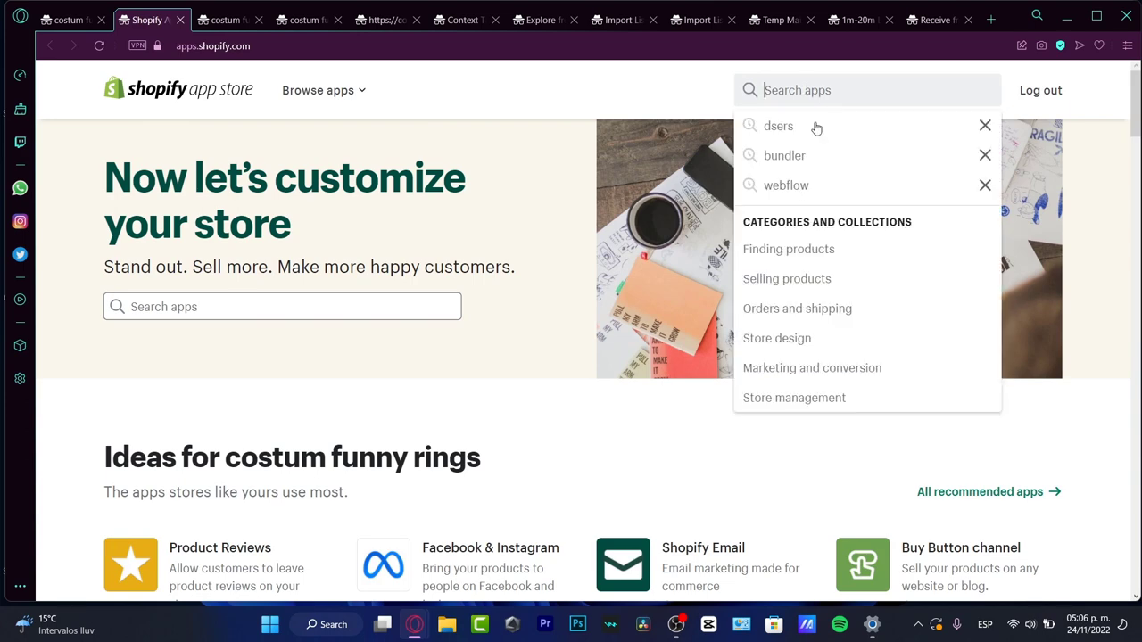
pyautogui.click(803, 188)
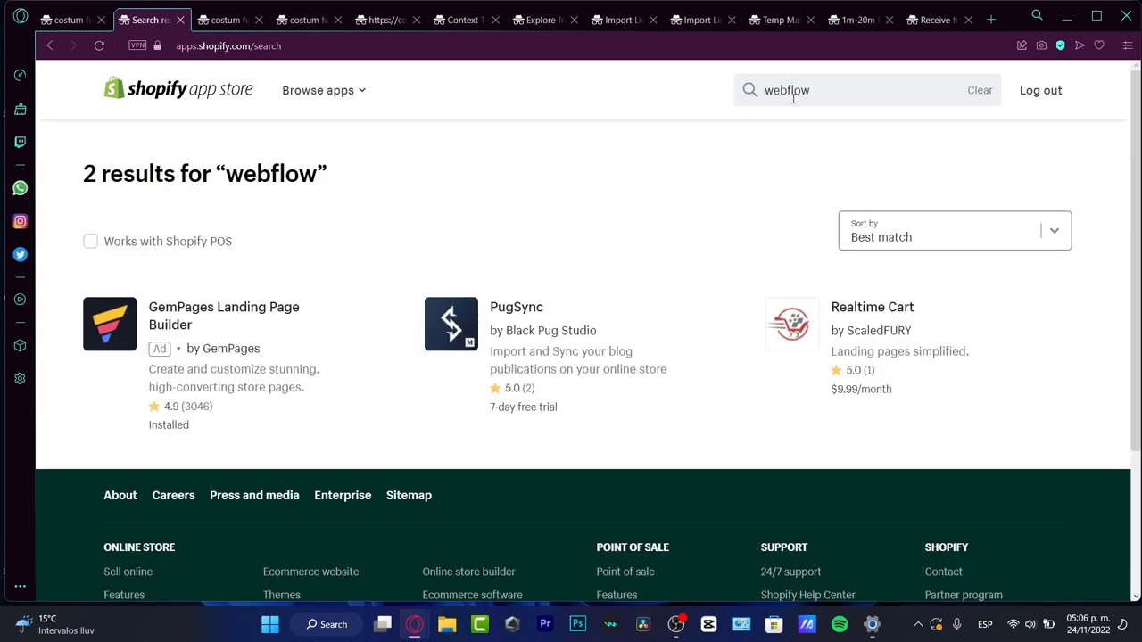
pyautogui.click(791, 98)
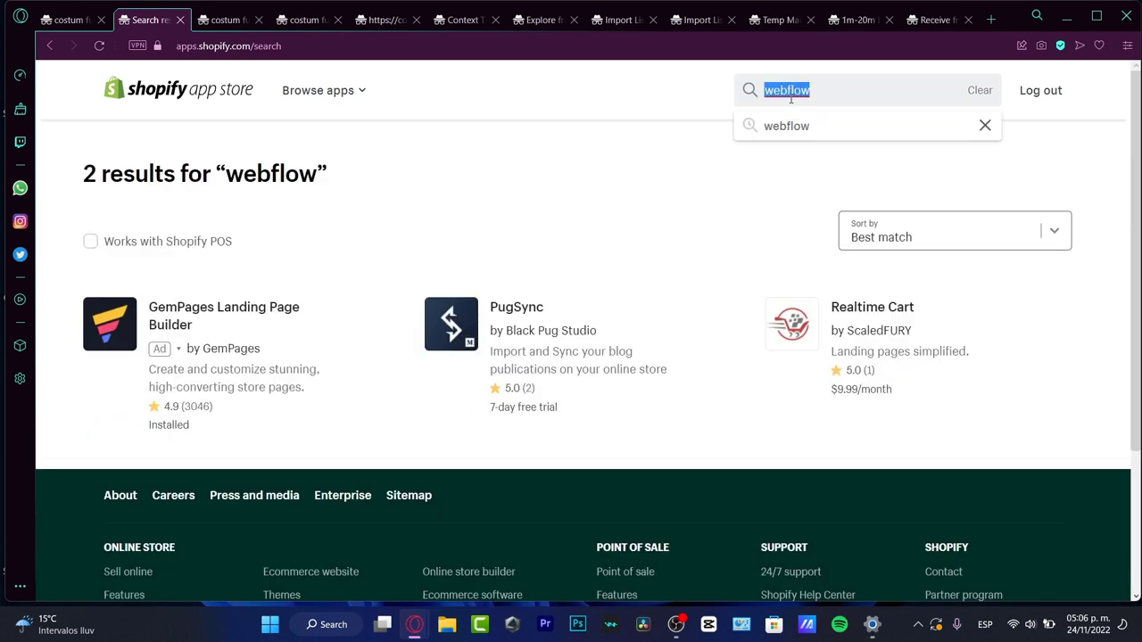
pyautogui.write('gem')
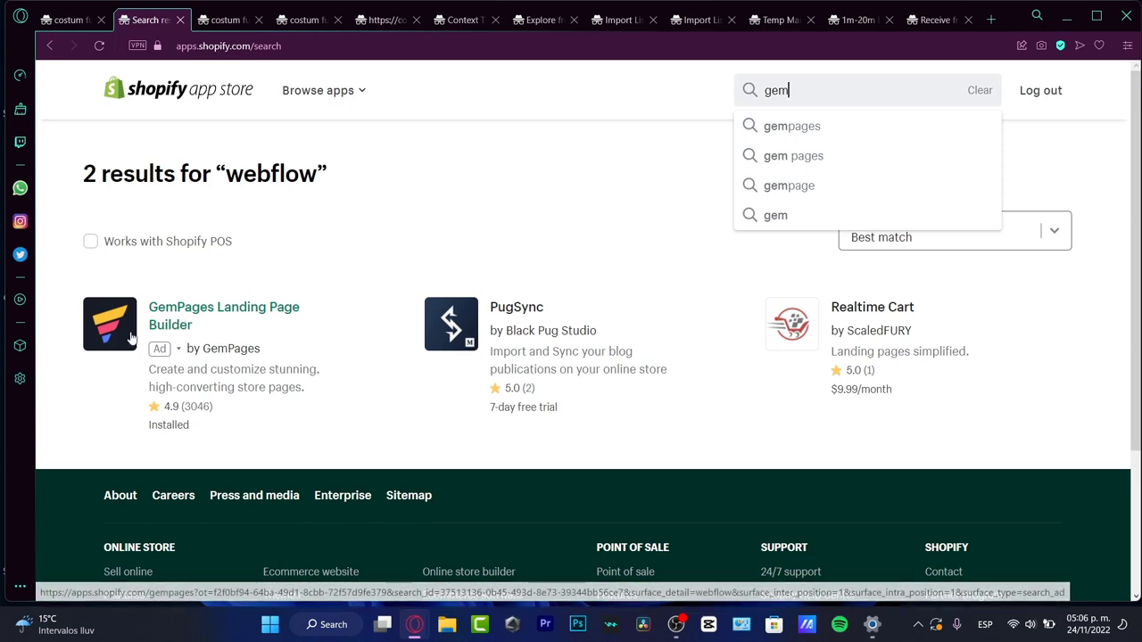
pyautogui.click(210, 306)
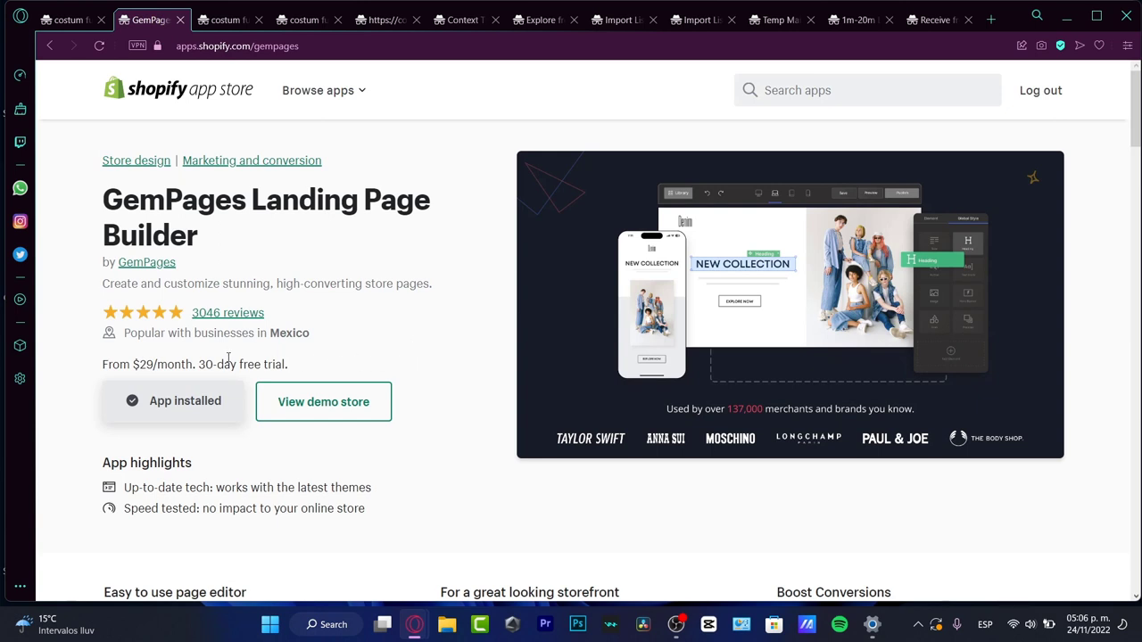
# Review the free trial and monthly price on the GemPages listing, and open the Black Friday Beauty Deals template preview
pyautogui.moveTo(224, 362); pyautogui.dragTo(299, 362)
pyautogui.click(332, 358)
pyautogui.moveTo(192, 364); pyautogui.dragTo(139, 365)
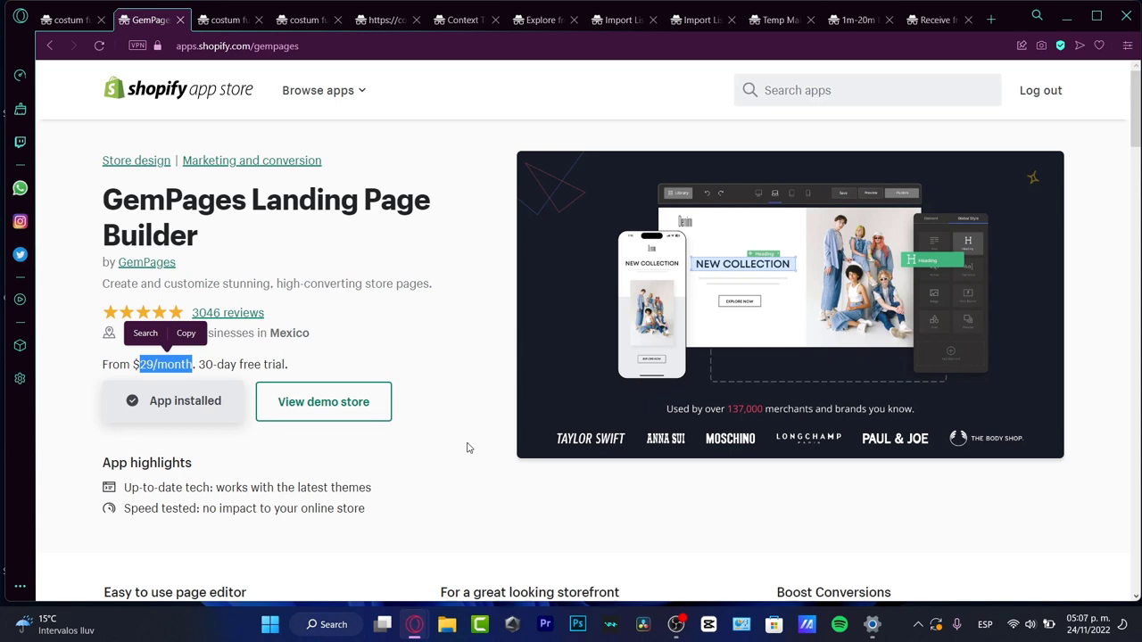
pyautogui.click(224, 402)
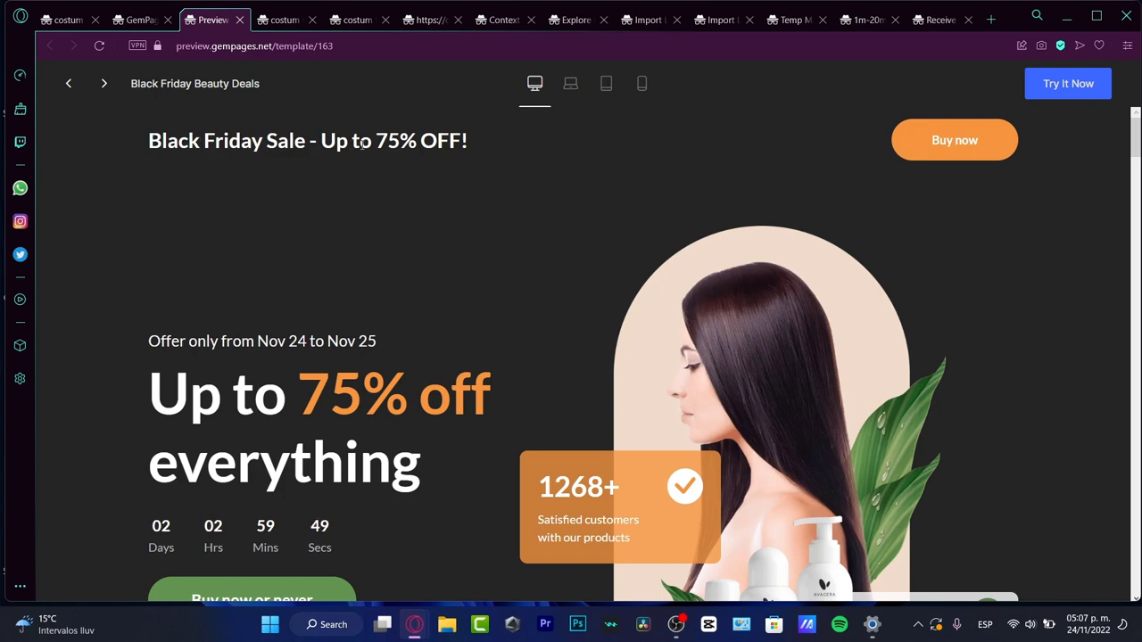
# Examine the sale headline, purchase buttons and countdown timer at the start of the Black Friday Beauty Deals template
pyautogui.moveTo(364, 143); pyautogui.dragTo(541, 145)
pyautogui.click(518, 161)
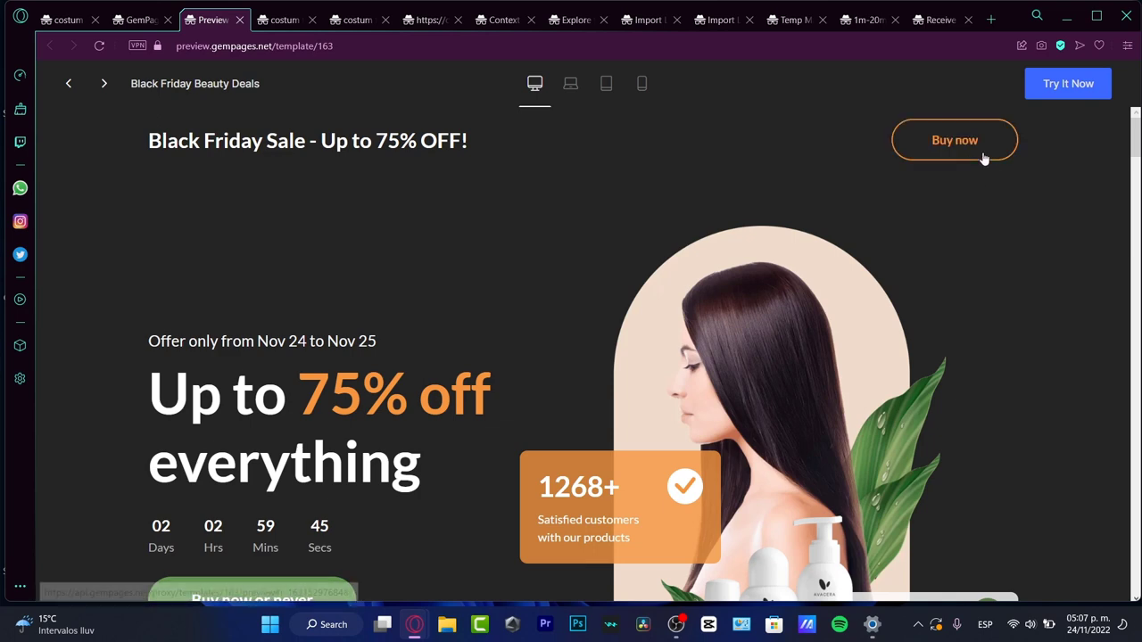
pyautogui.scroll(-1, 774, 248)
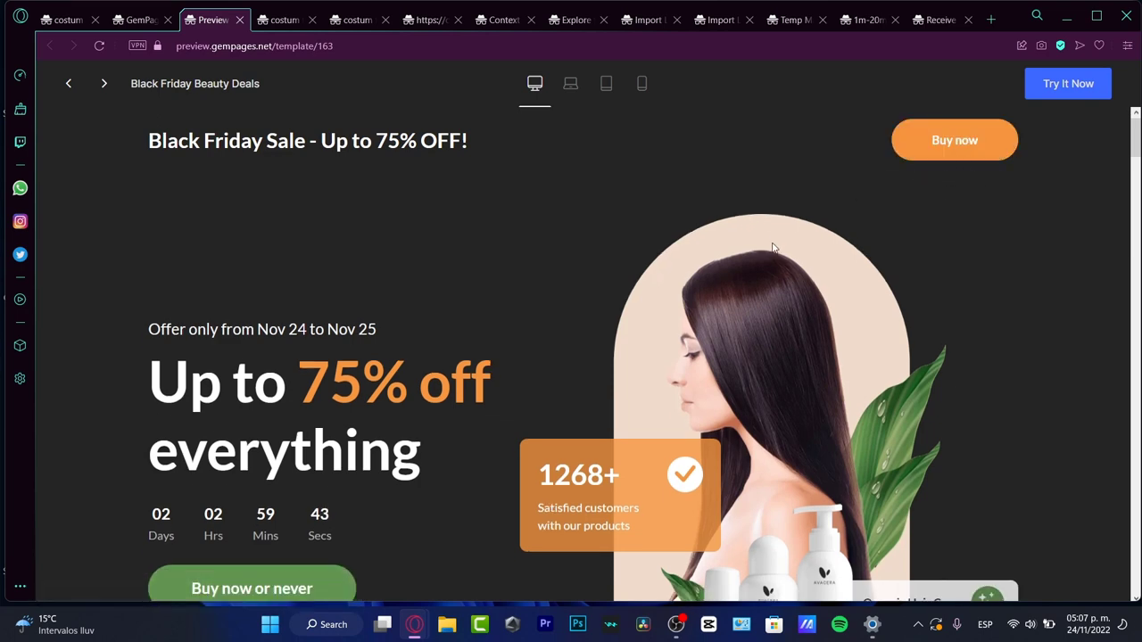
pyautogui.scroll(-3, 773, 248)
pyautogui.scroll(3, 603, 278)
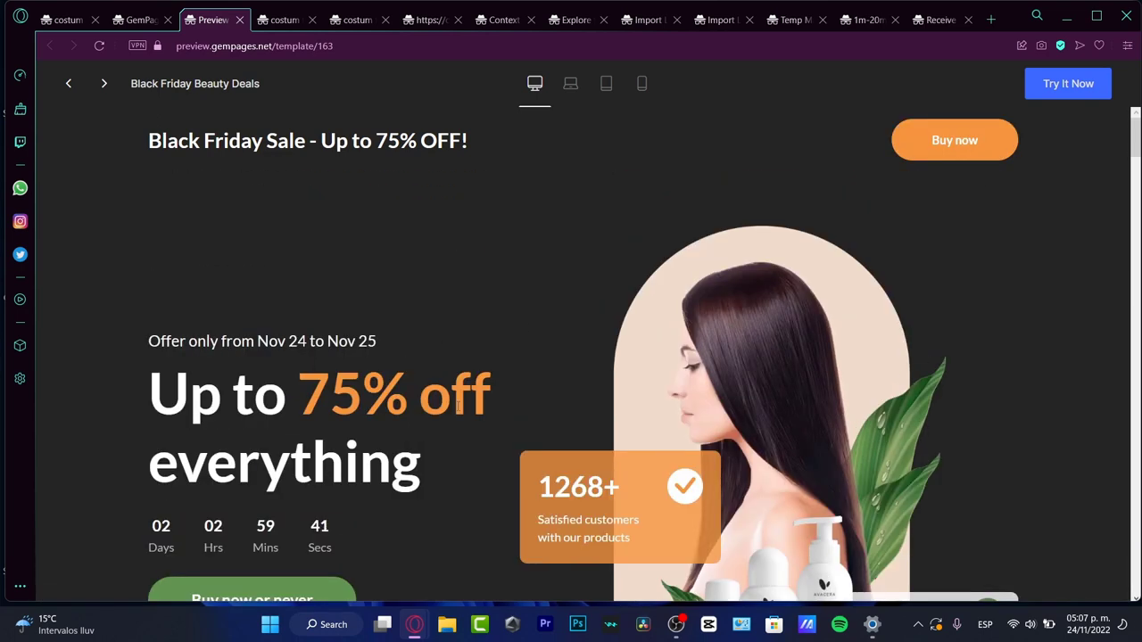
pyautogui.scroll(-3, 577, 426)
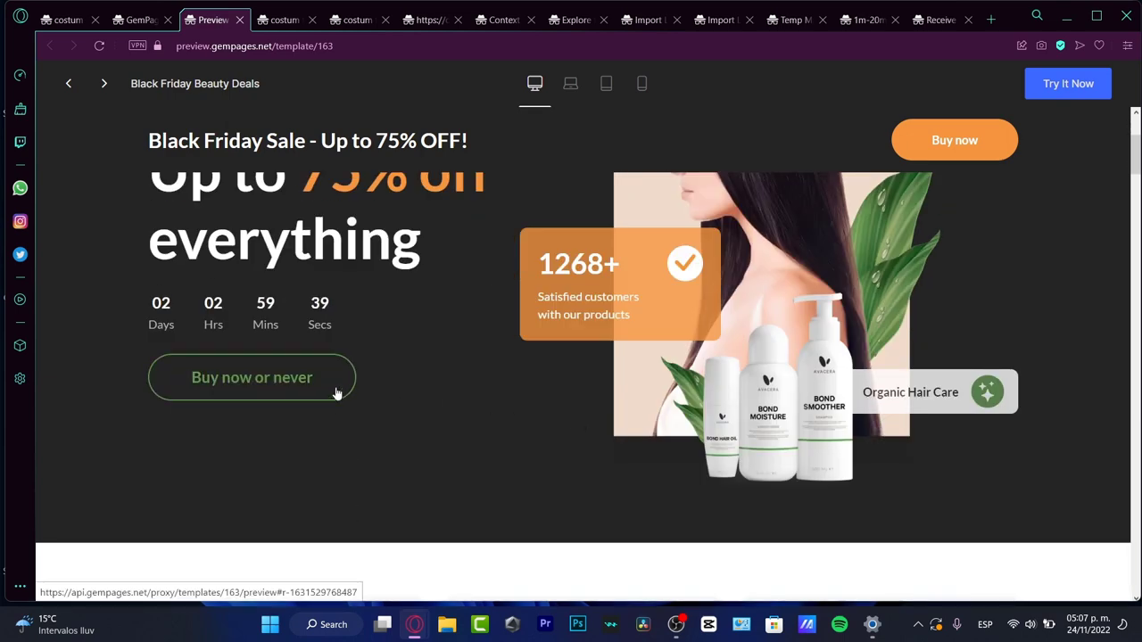
pyautogui.moveTo(149, 308); pyautogui.dragTo(375, 316)
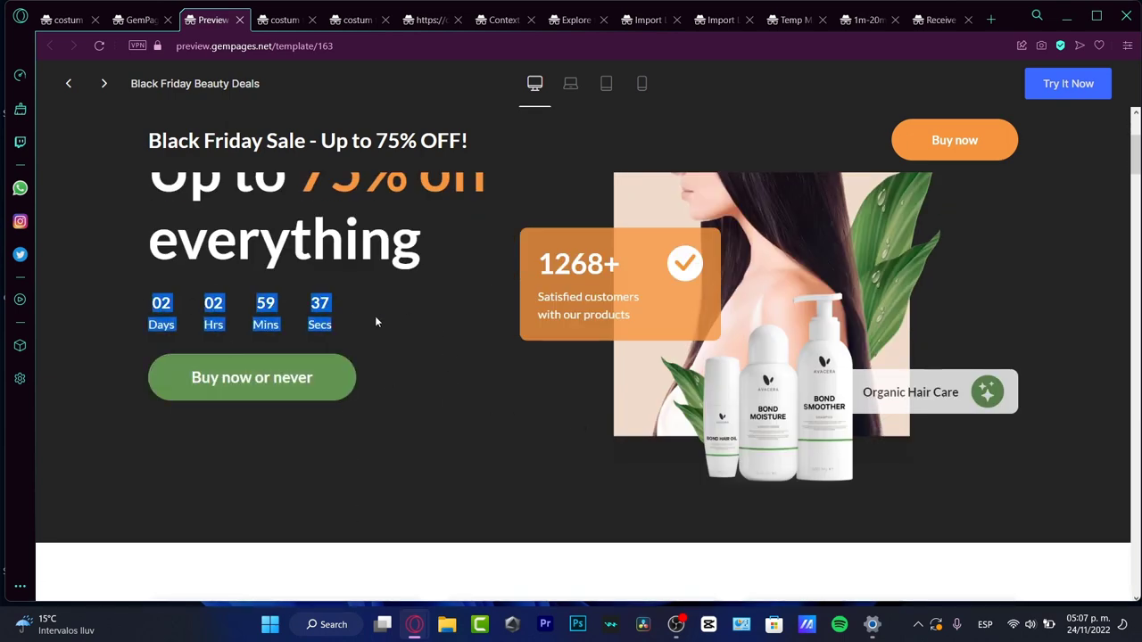
pyautogui.click(356, 347)
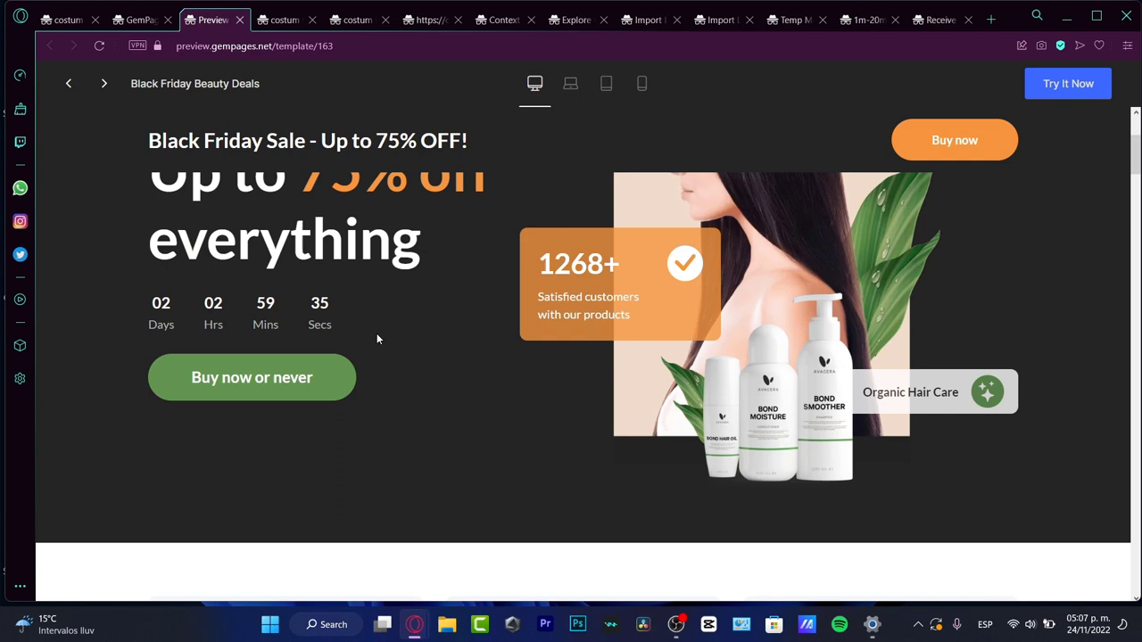
# Examine the template's remaining sections, from shipping benefits and product deals to customer reviews and FAQ, and return to its beginning
pyautogui.scroll(-3, 536, 321)
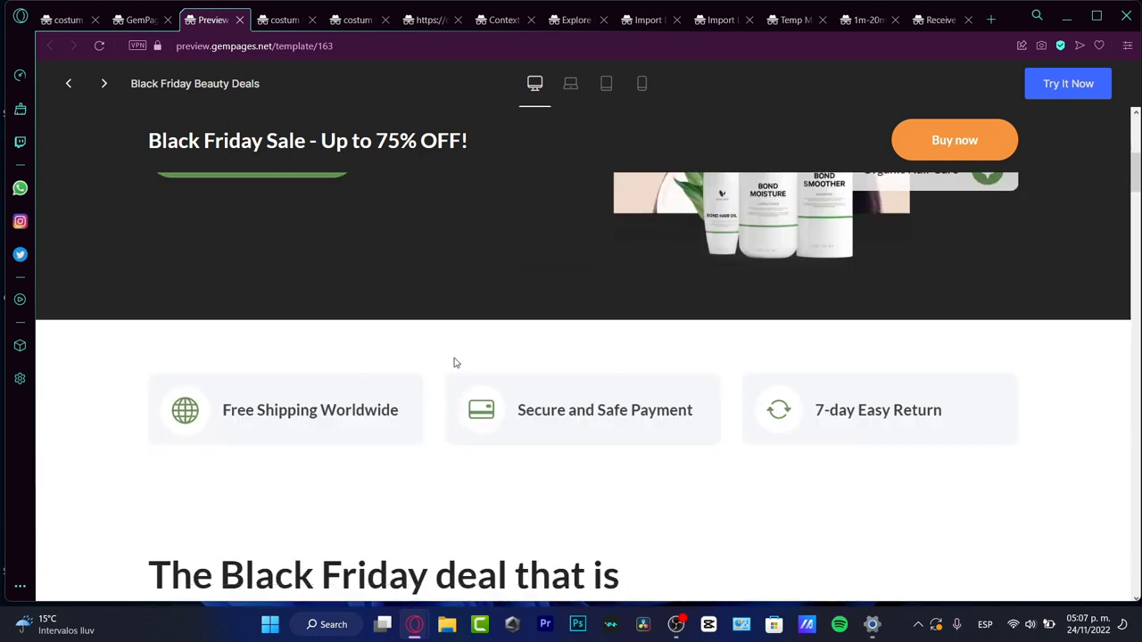
pyautogui.scroll(-3, 853, 371)
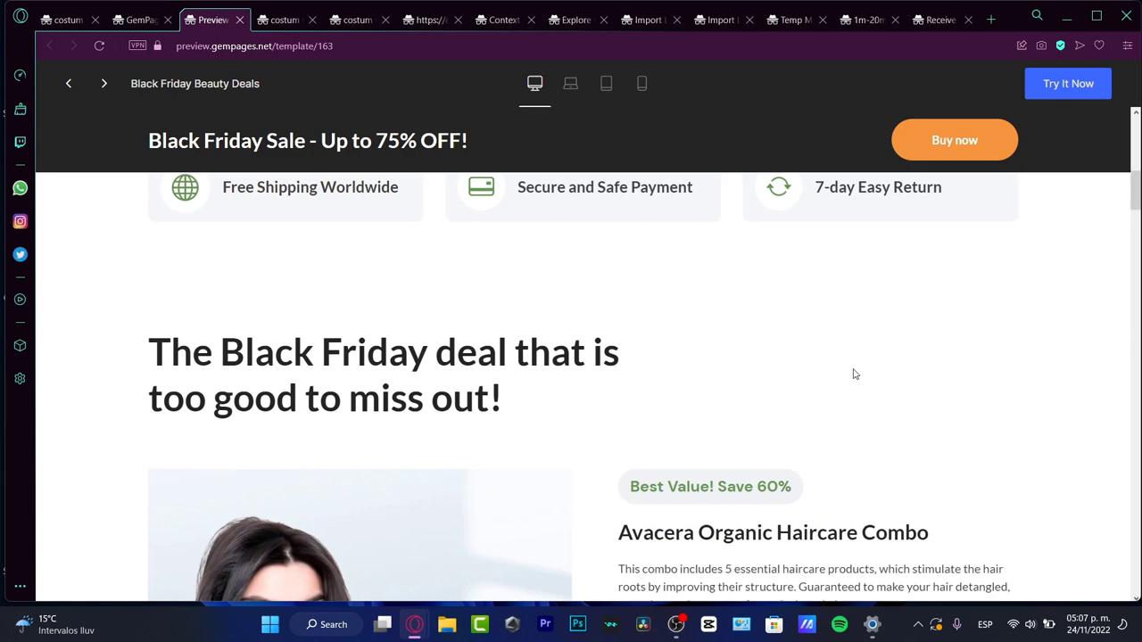
pyautogui.scroll(-3, 853, 374)
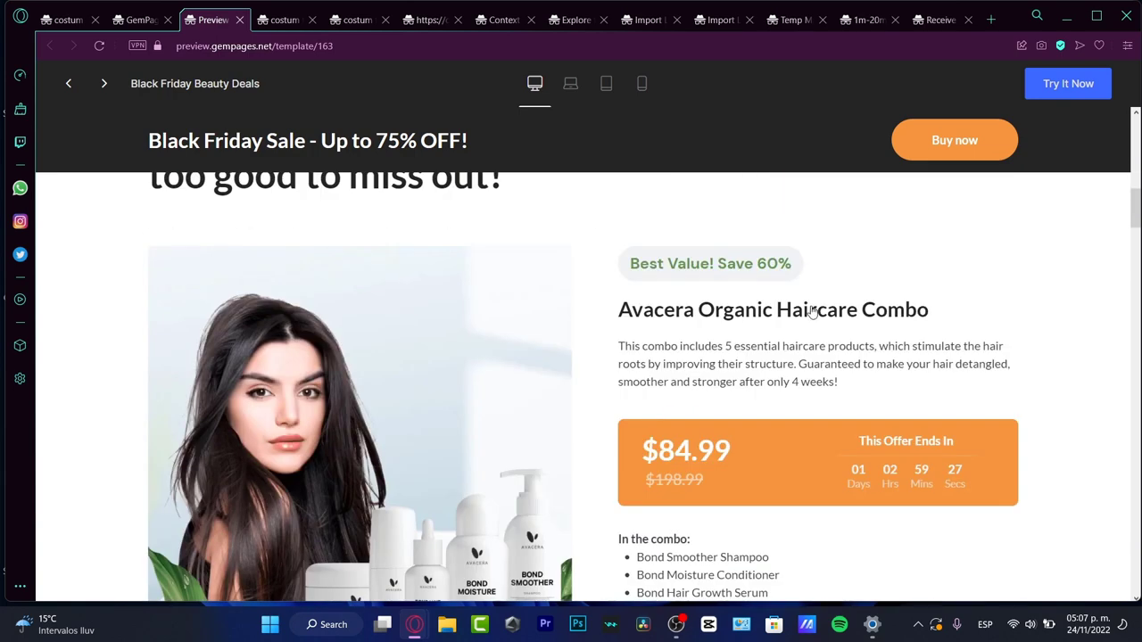
pyautogui.scroll(-10, 771, 389)
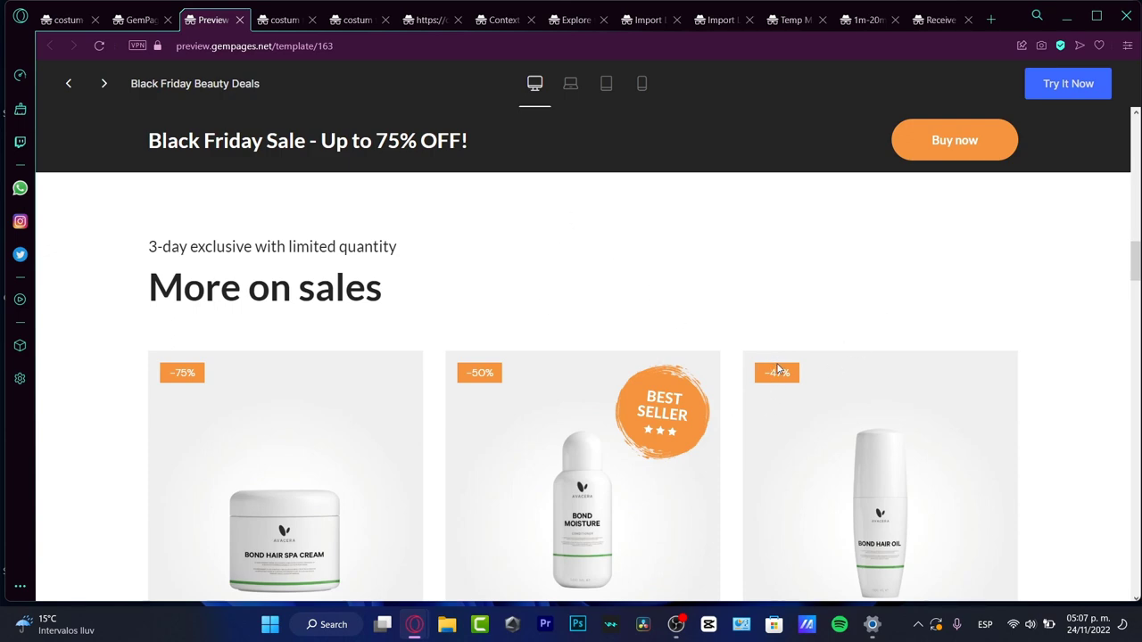
pyautogui.scroll(-15, 785, 373)
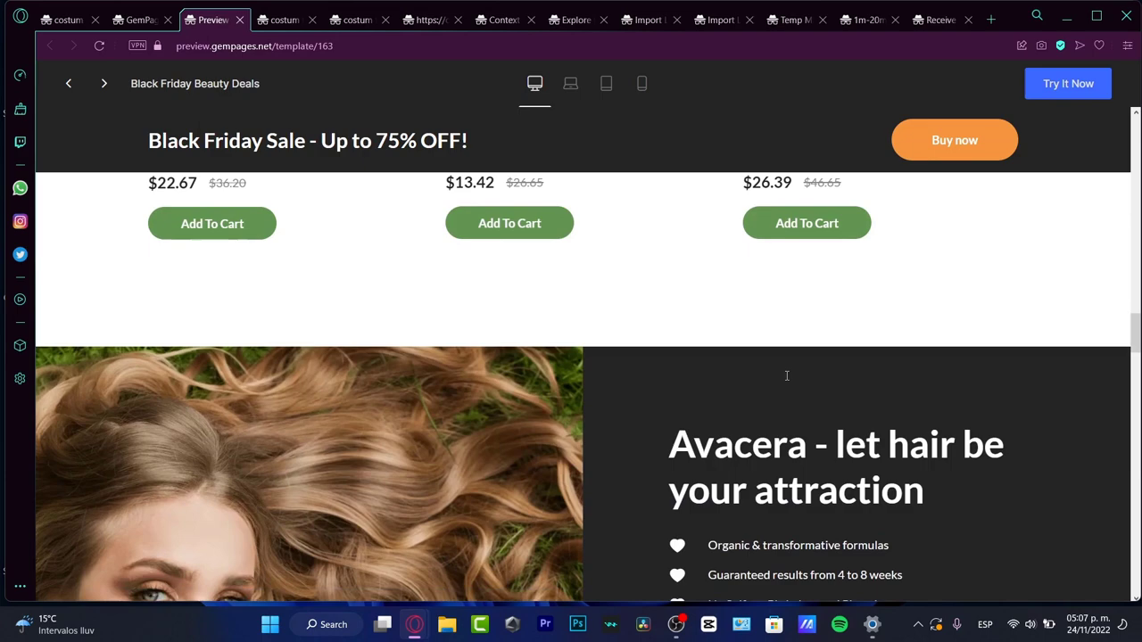
pyautogui.scroll(-4, 786, 385)
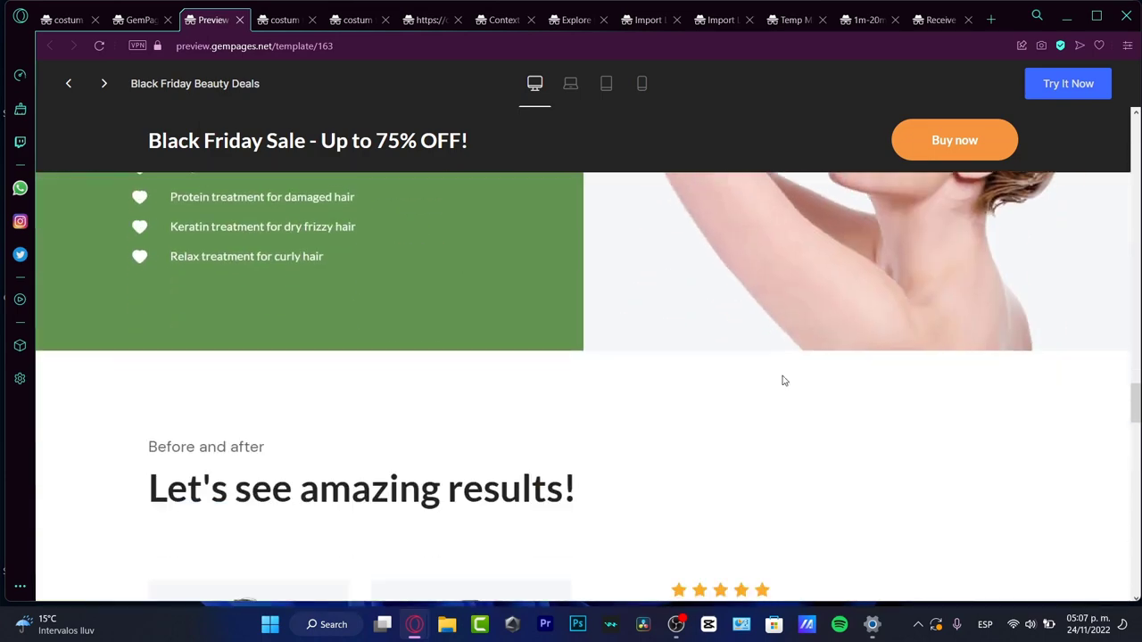
pyautogui.scroll(-5, 785, 384)
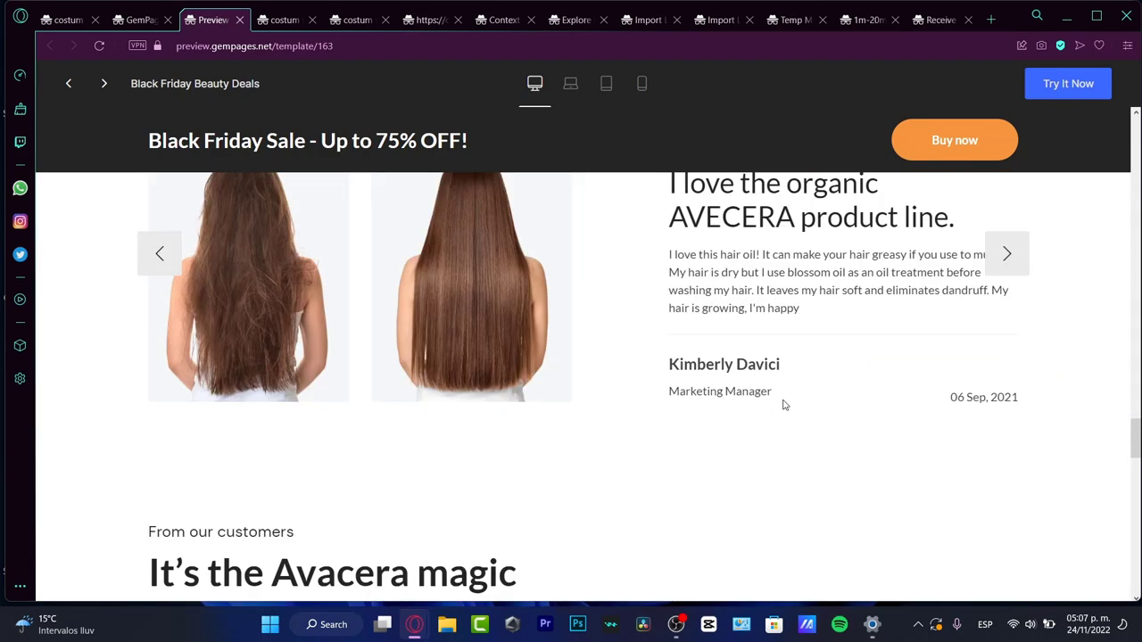
pyautogui.scroll(-15, 786, 407)
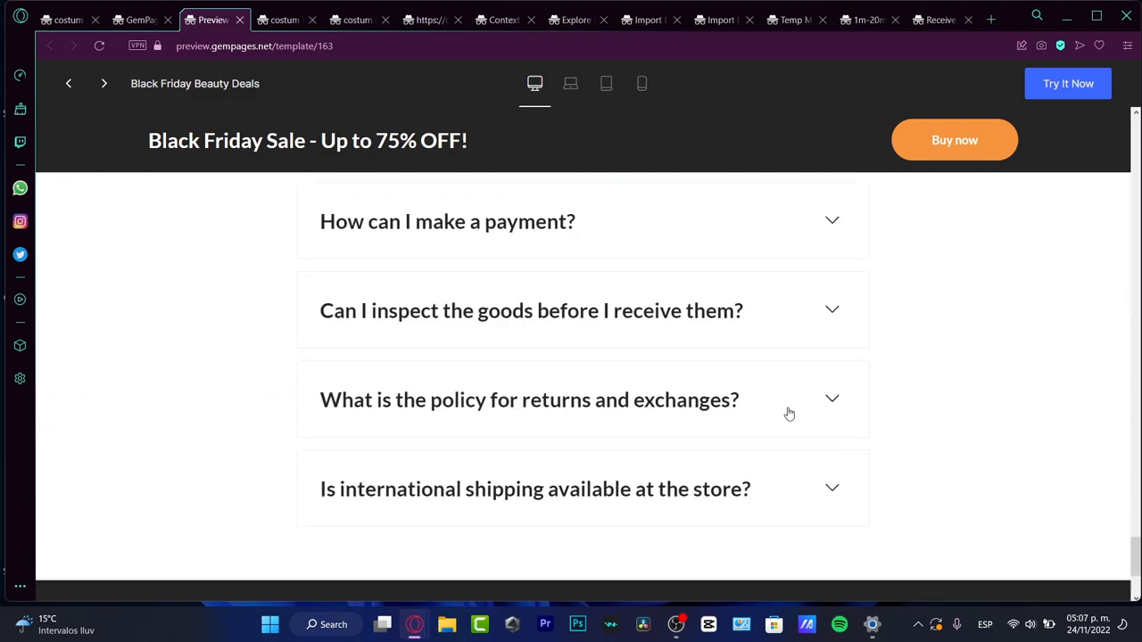
pyautogui.scroll(-3, 789, 413)
pyautogui.scroll(15, 789, 413)
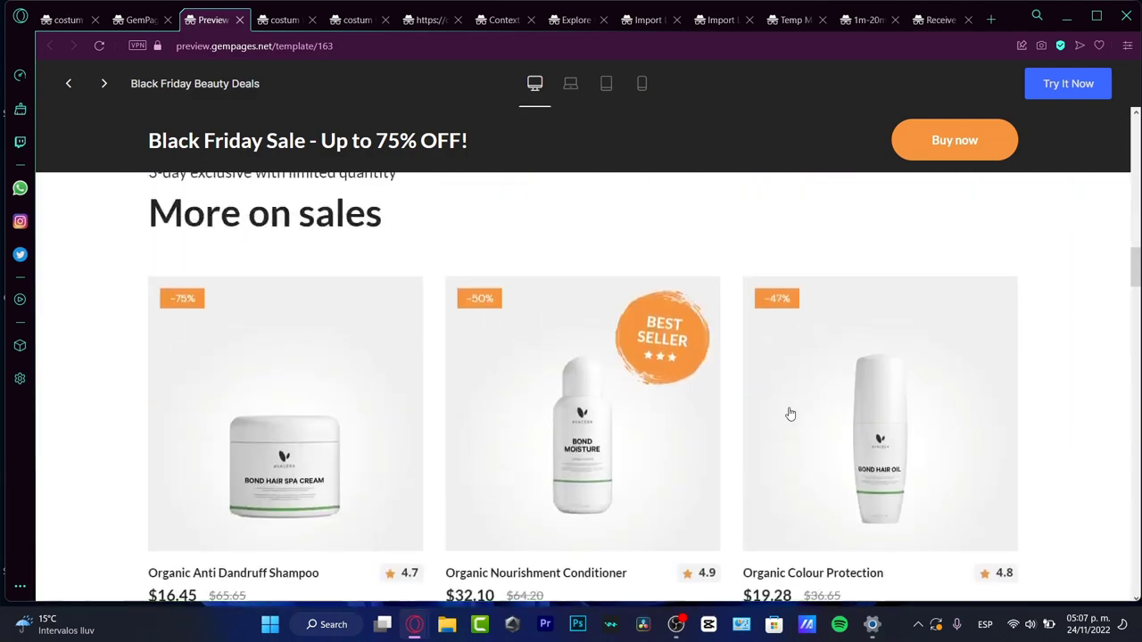
pyautogui.scroll(10, 788, 413)
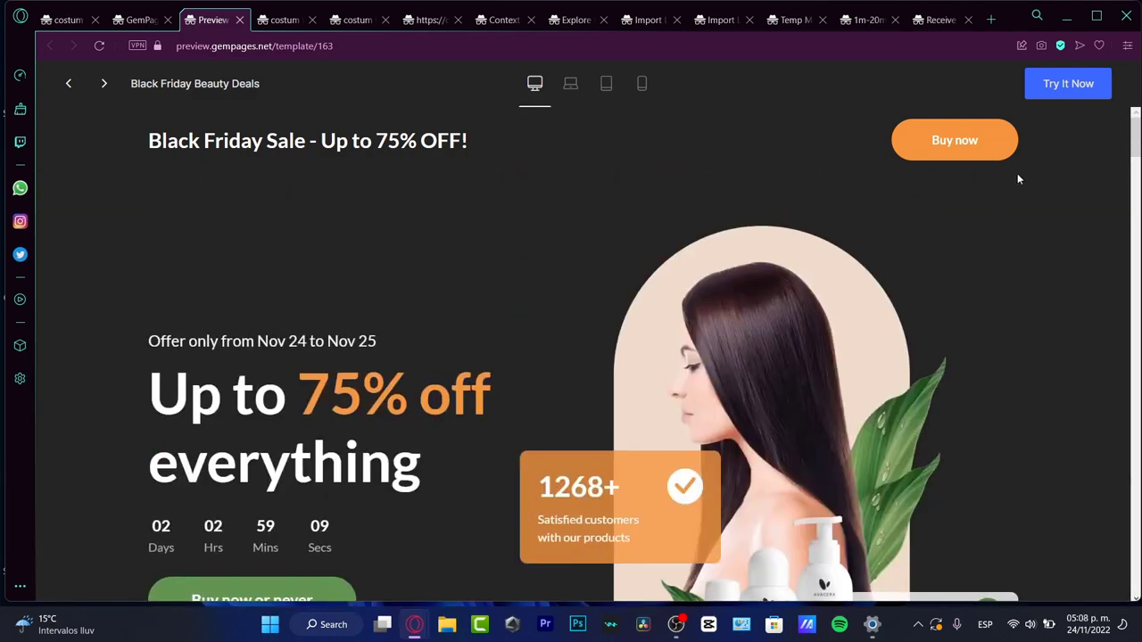
# Request to try the Black Friday Beauty Deals template, return to the Shopify store admin, and open the GemPages app from there
pyautogui.click(1075, 89)
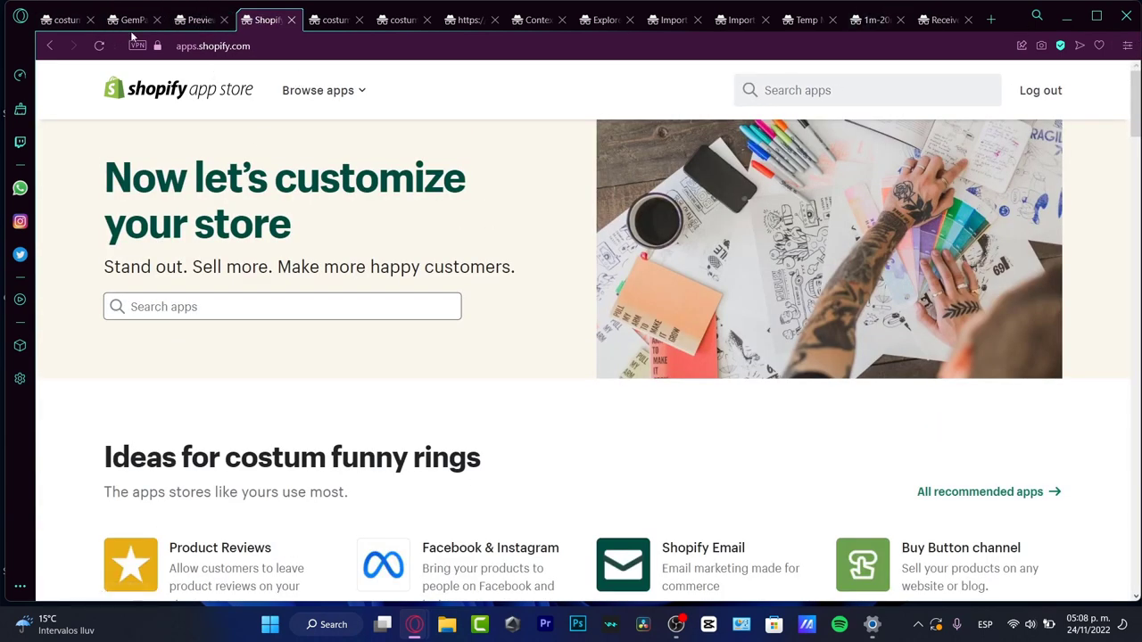
pyautogui.click(67, 20)
pyautogui.click(179, 175)
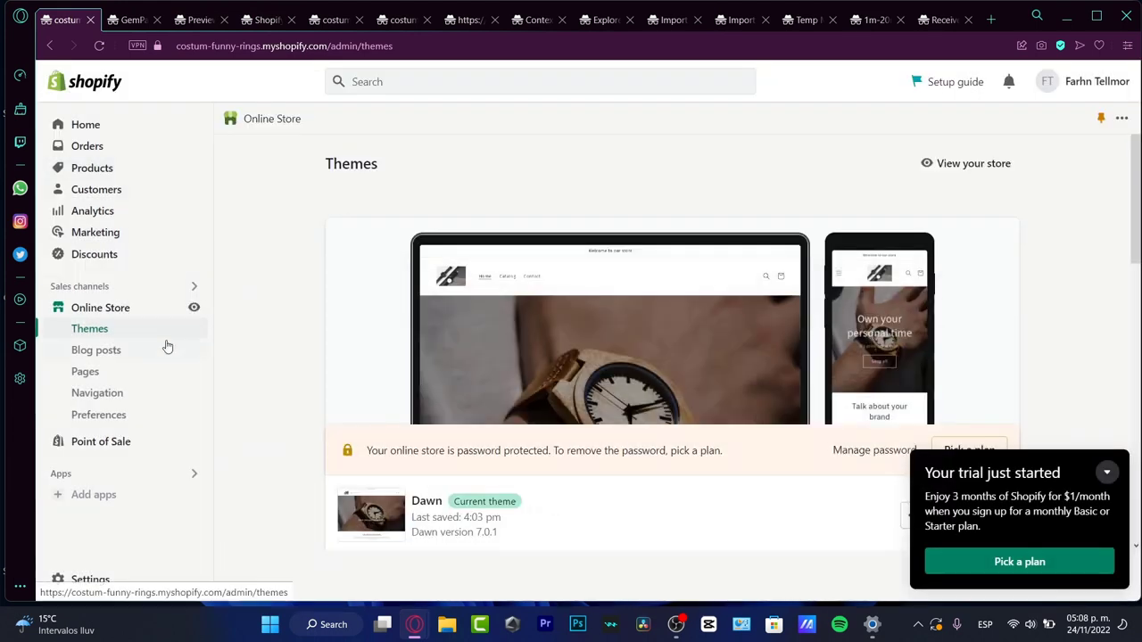
pyautogui.click(145, 476)
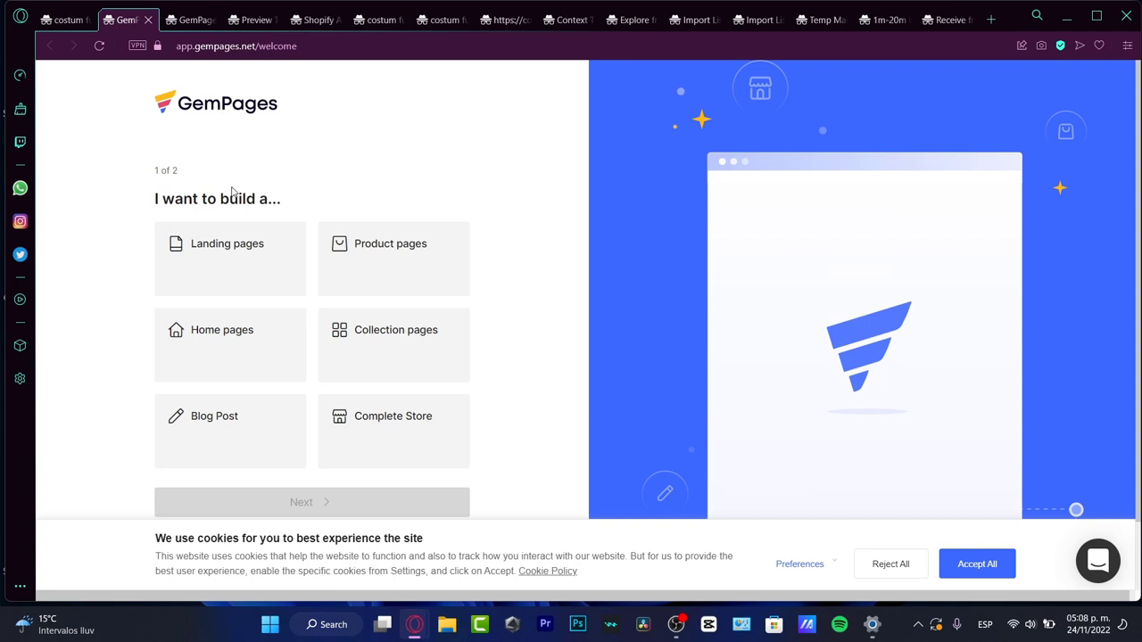
# Choose Landing pages as the page type and Apparel & Accessories as the product category, create the landing page, and accept all cookies
pyautogui.moveTo(239, 199); pyautogui.dragTo(289, 200)
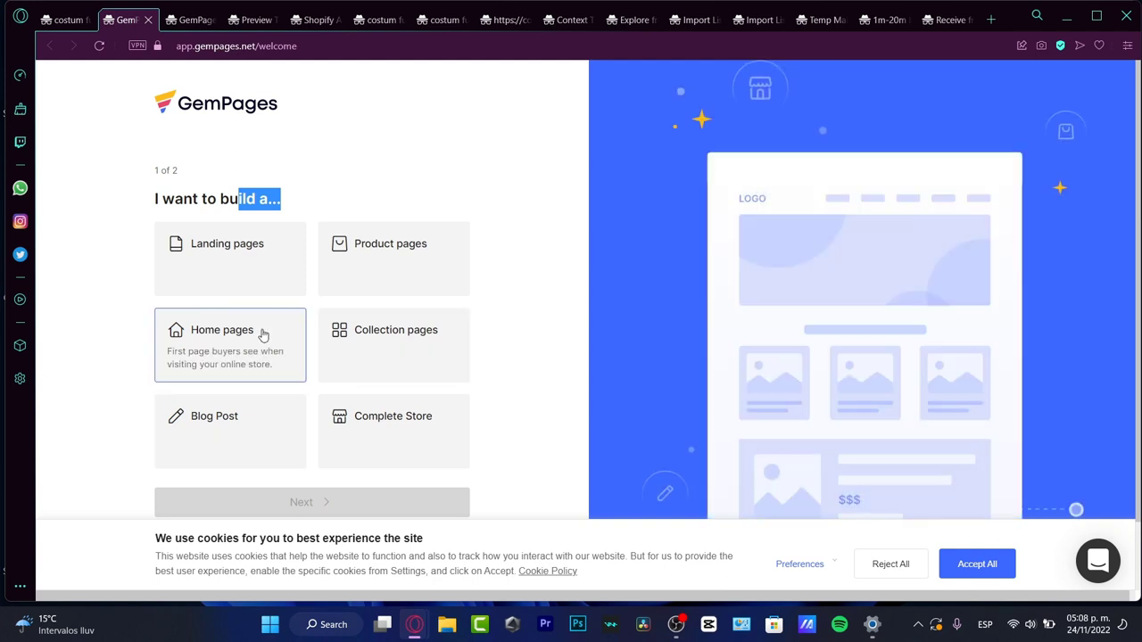
pyautogui.click(211, 257)
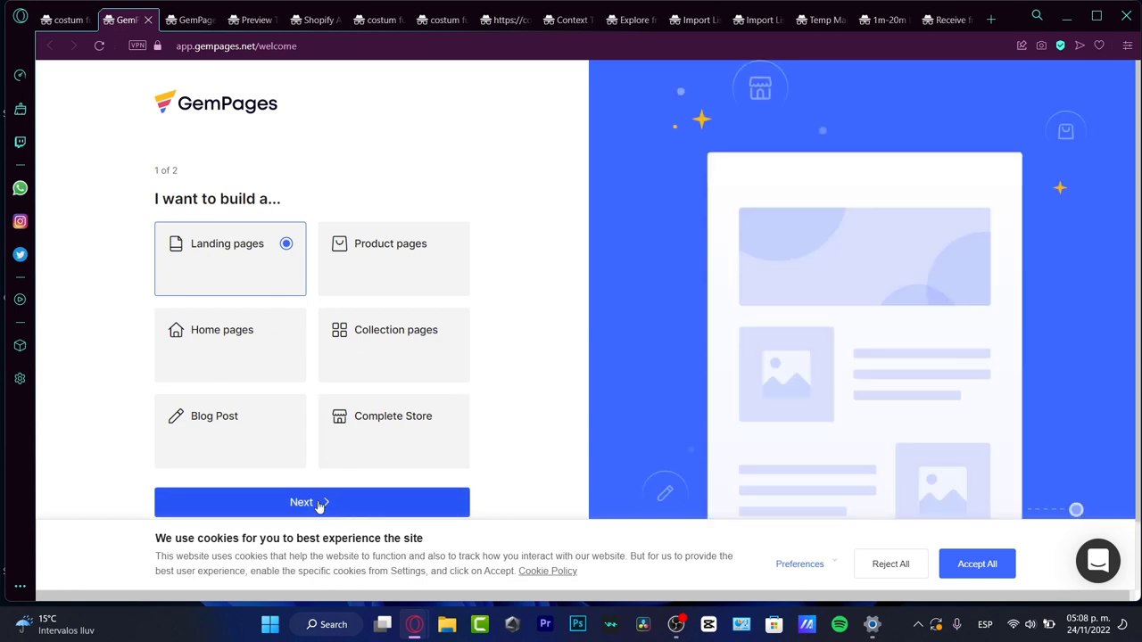
pyautogui.click(320, 505)
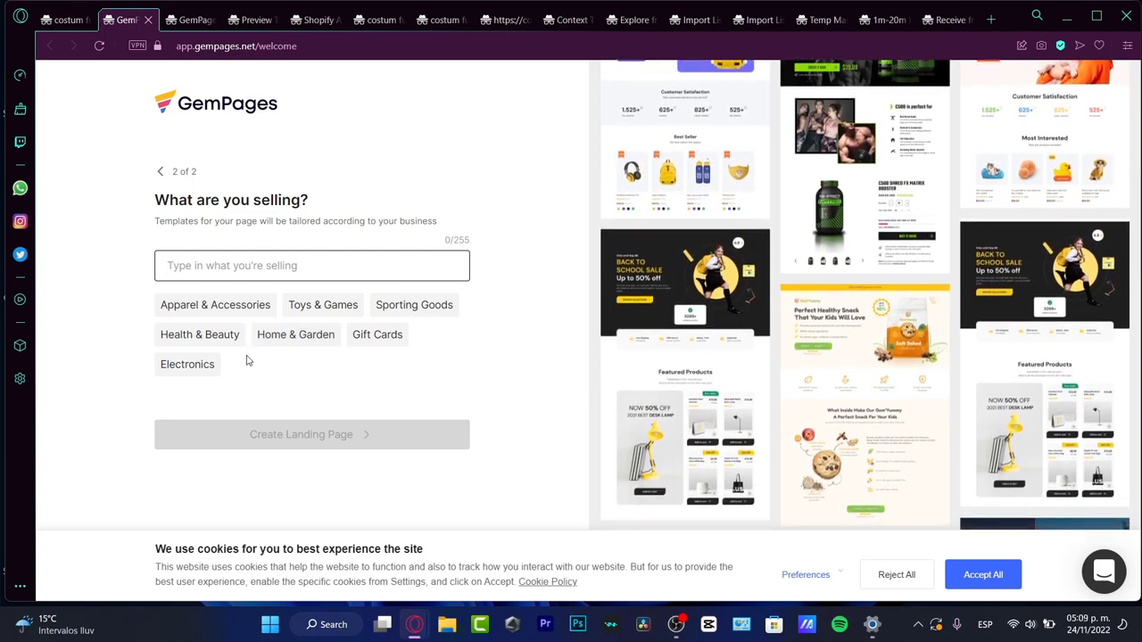
pyautogui.click(207, 306)
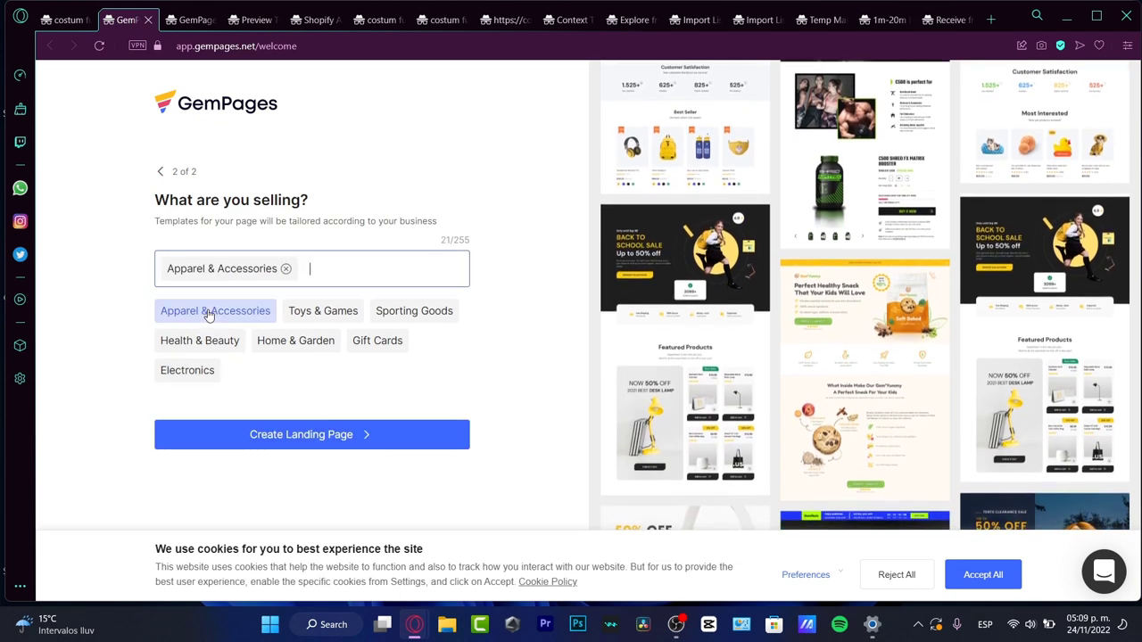
pyautogui.click(286, 438)
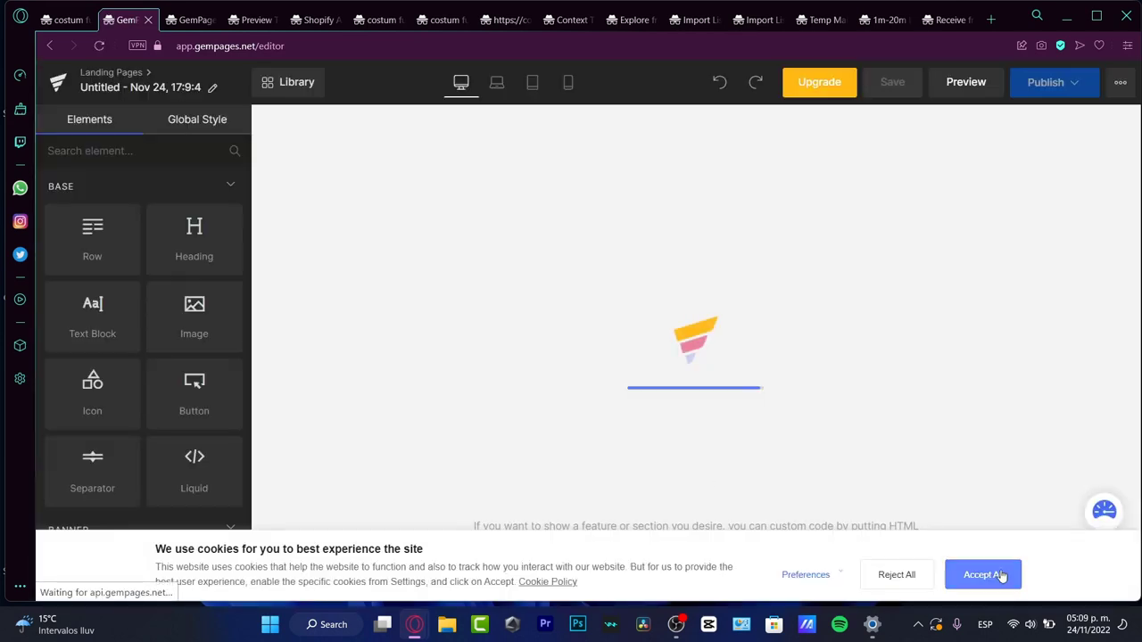
pyautogui.click(1004, 574)
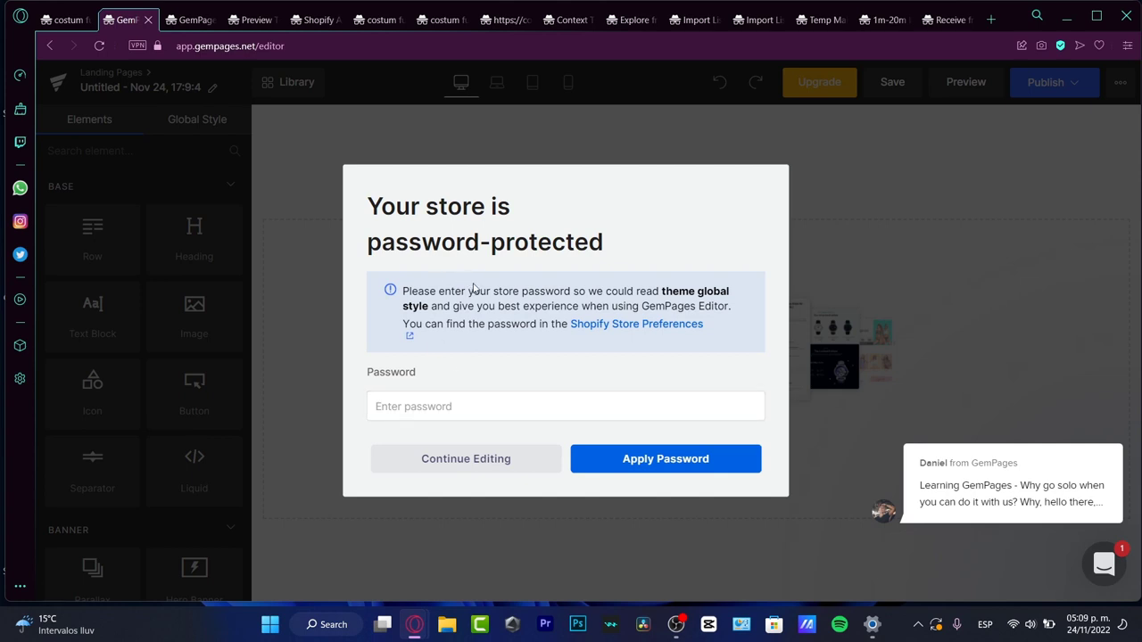
# Read the password-protection notice, open the Shopify store preferences from it, and copy the storefront password
pyautogui.moveTo(550, 297); pyautogui.dragTo(745, 314)
pyautogui.click(530, 336)
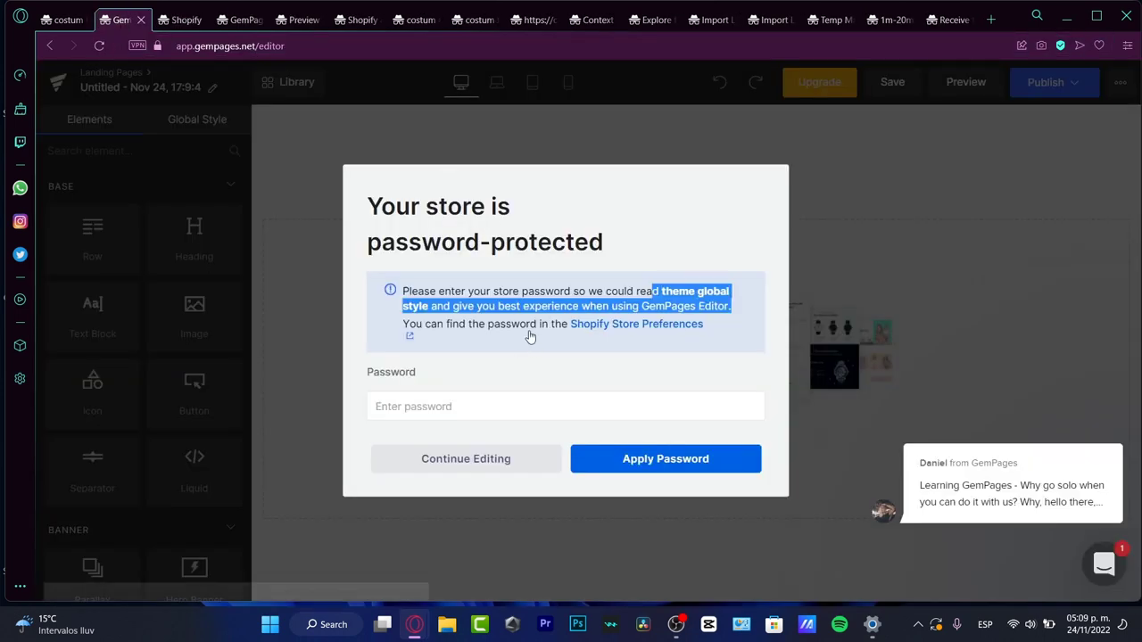
pyautogui.click(640, 325)
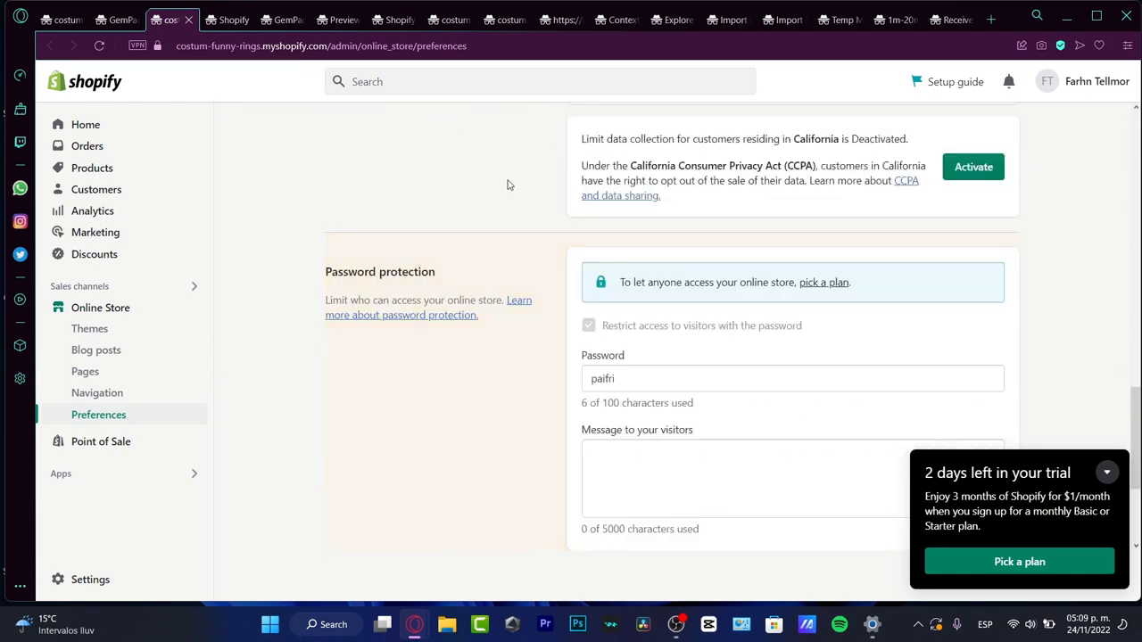
pyautogui.moveTo(324, 271); pyautogui.dragTo(418, 271)
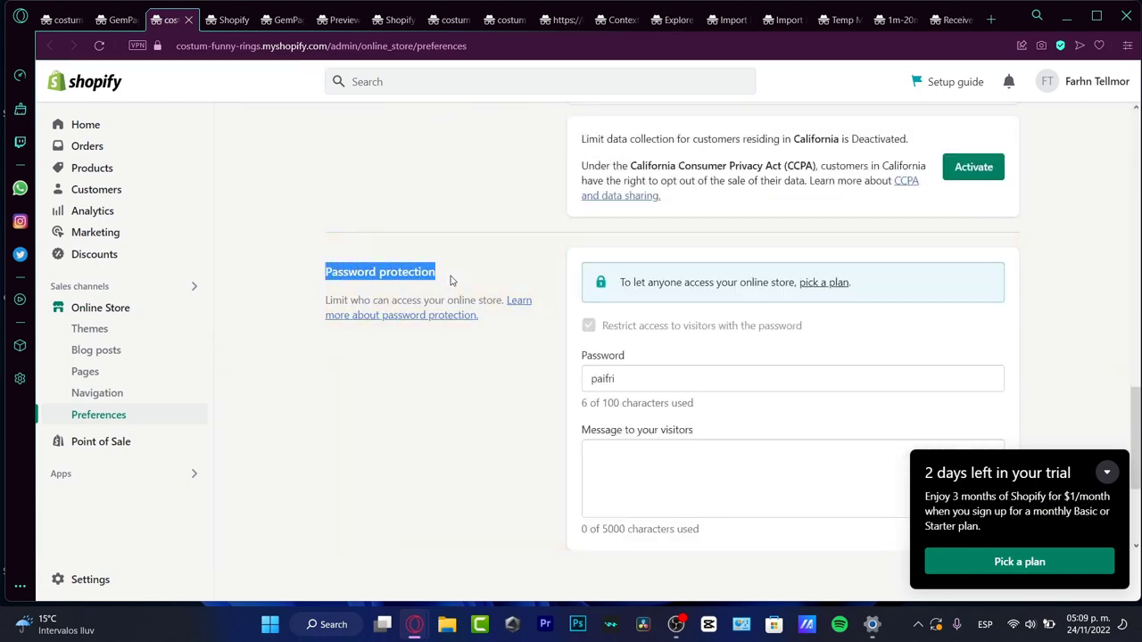
pyautogui.doubleClick(614, 382)
pyautogui.hotkey('ctrl', 'c')
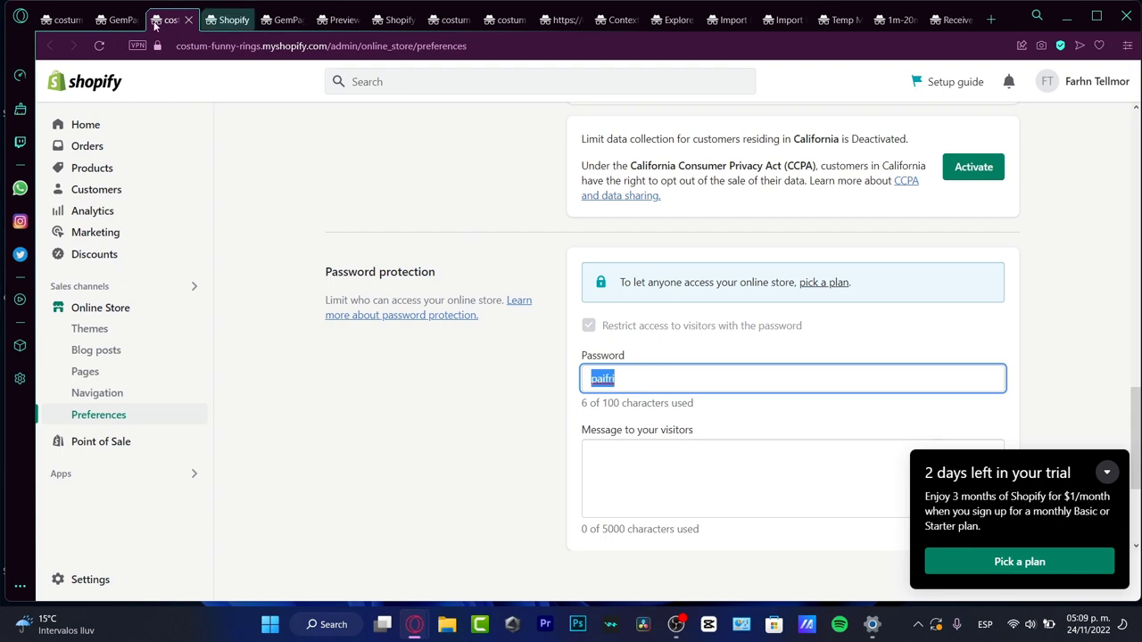
# Return to the GemPages editor, paste the store password into the Password field, and apply it
pyautogui.click(122, 22)
pyautogui.click(446, 406)
pyautogui.hotkey('ctrl', 'v')
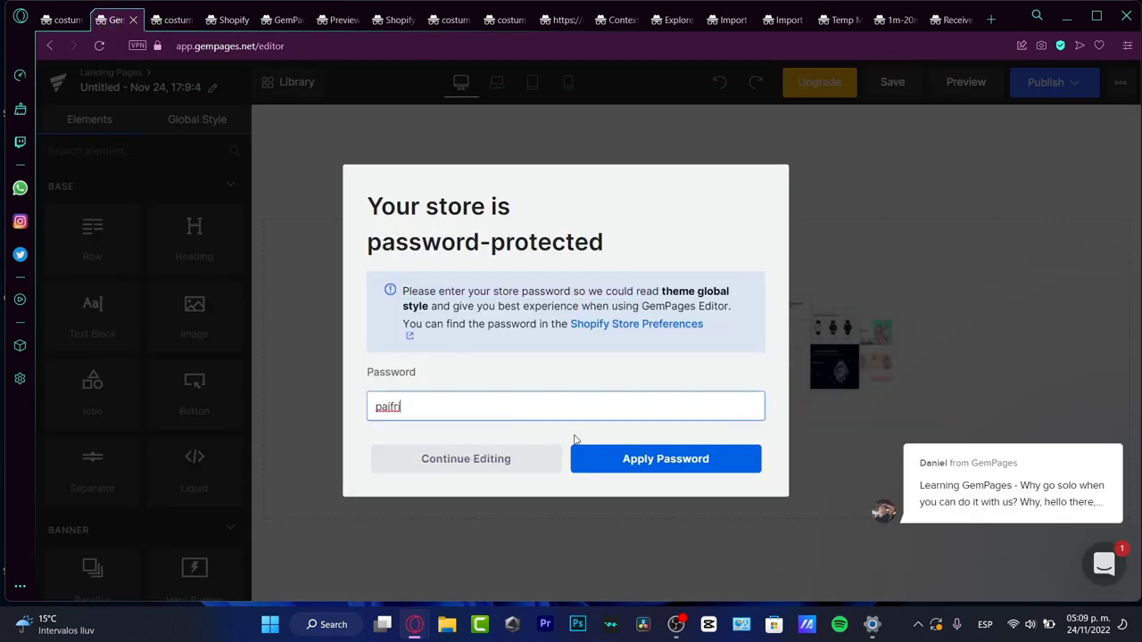
pyautogui.click(676, 458)
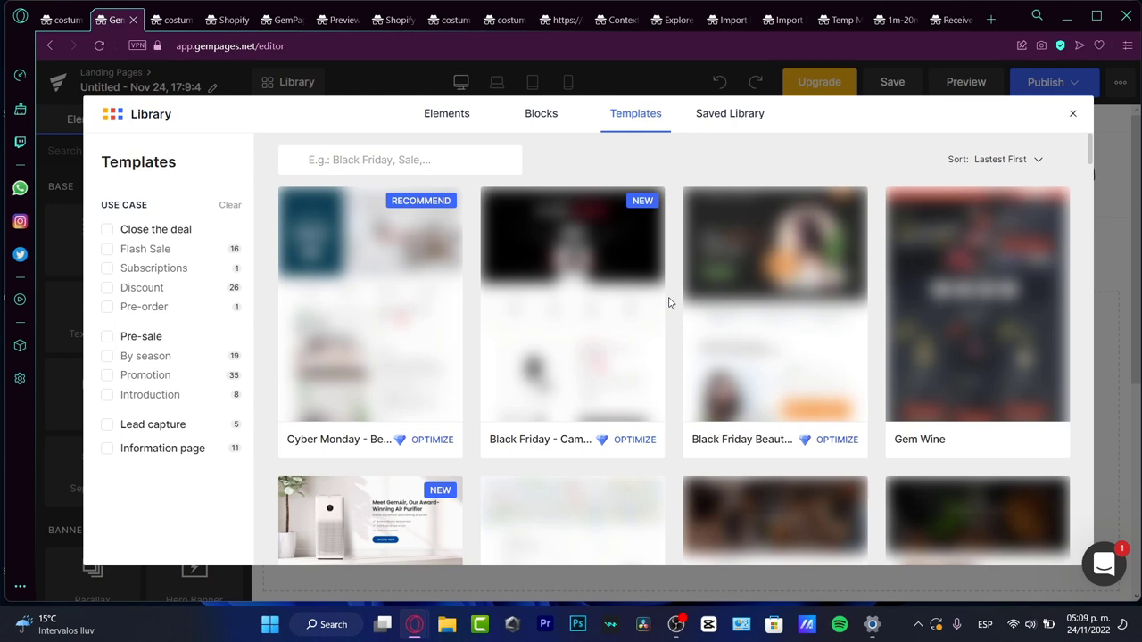
# Browse the landing page templates in the GemPages library and return to the beginning of the list
pyautogui.scroll(-3, 676, 324)
pyautogui.scroll(-3, 673, 319)
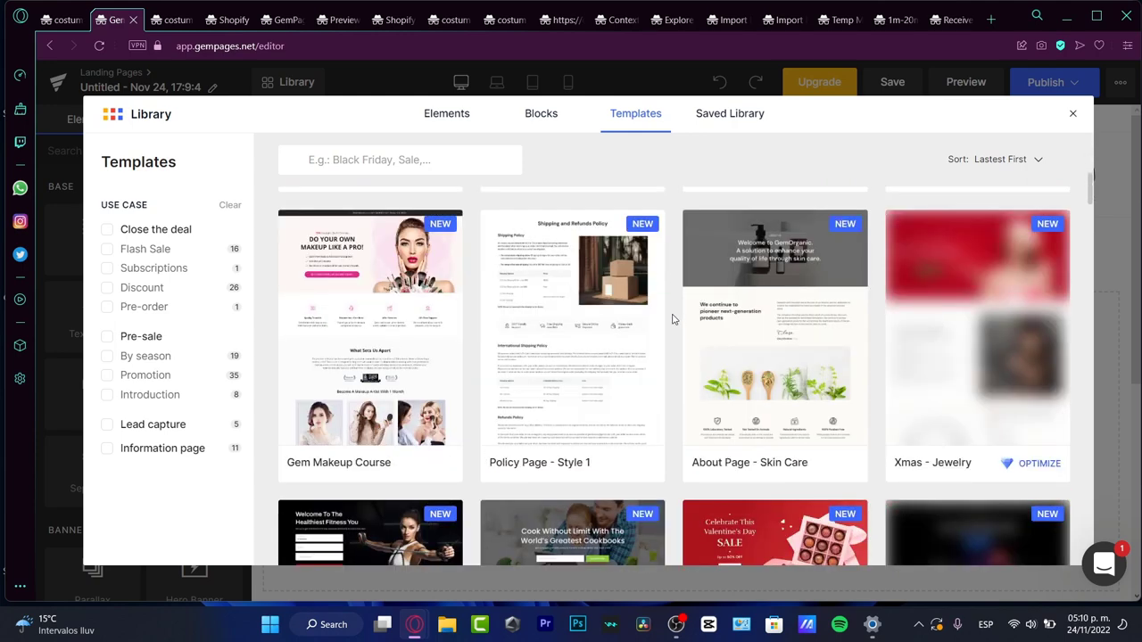
pyautogui.scroll(-3, 669, 293)
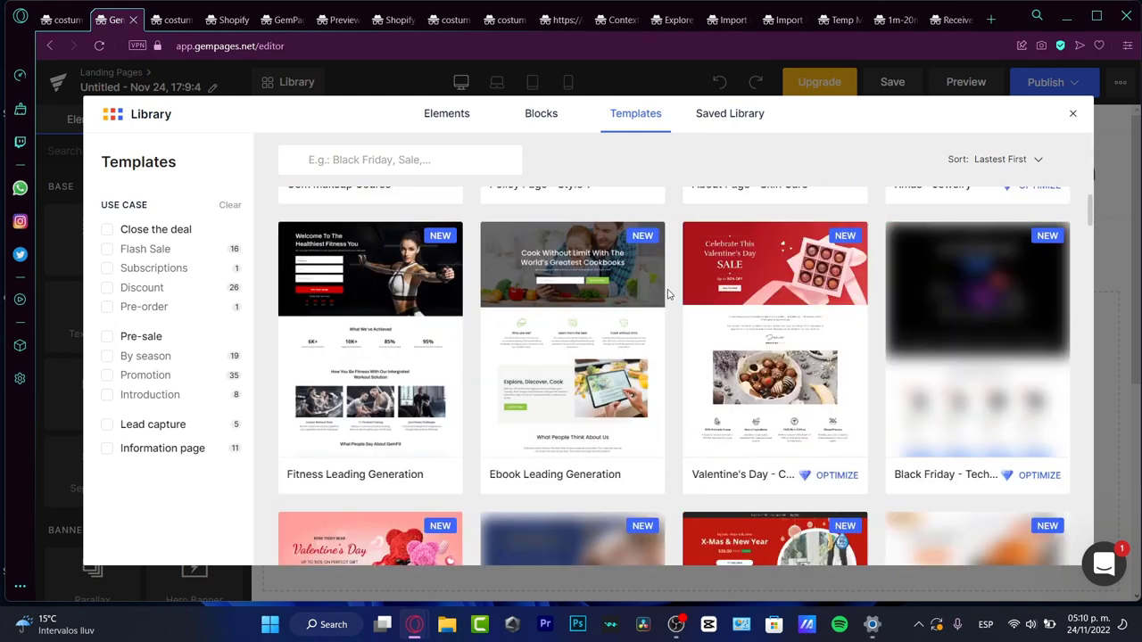
pyautogui.scroll(-3, 667, 295)
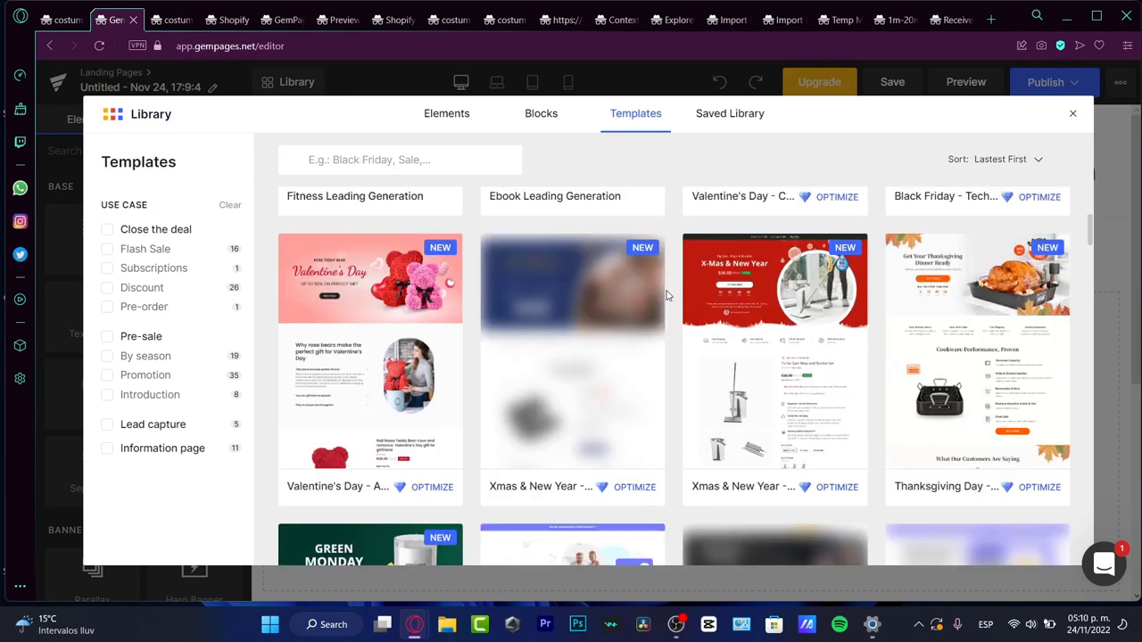
pyautogui.scroll(-3, 667, 294)
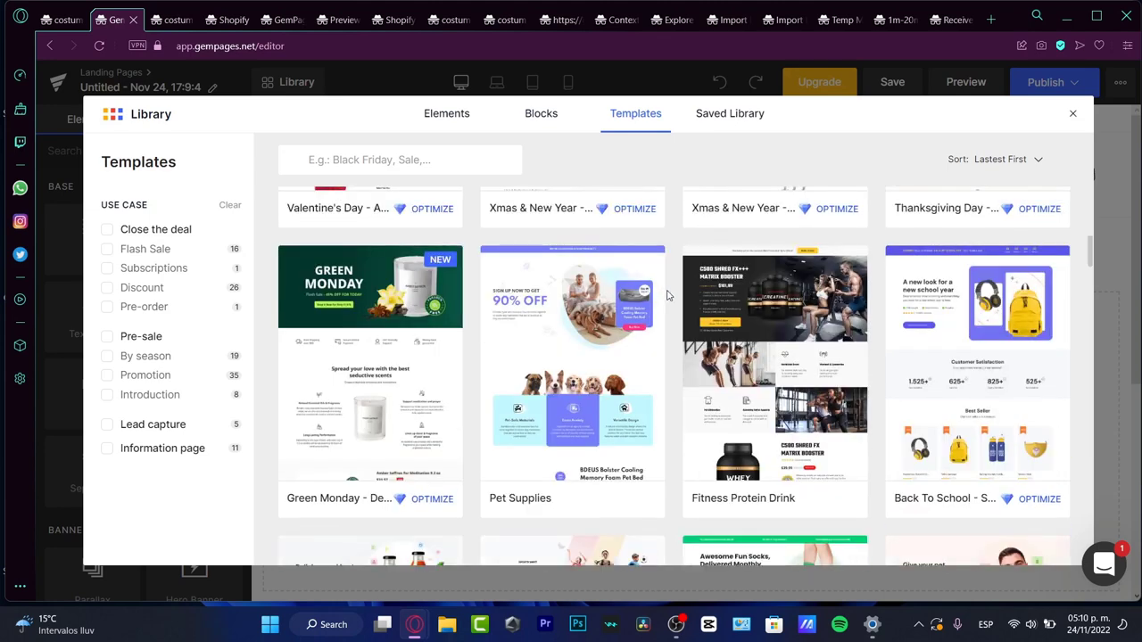
pyautogui.scroll(-3, 668, 295)
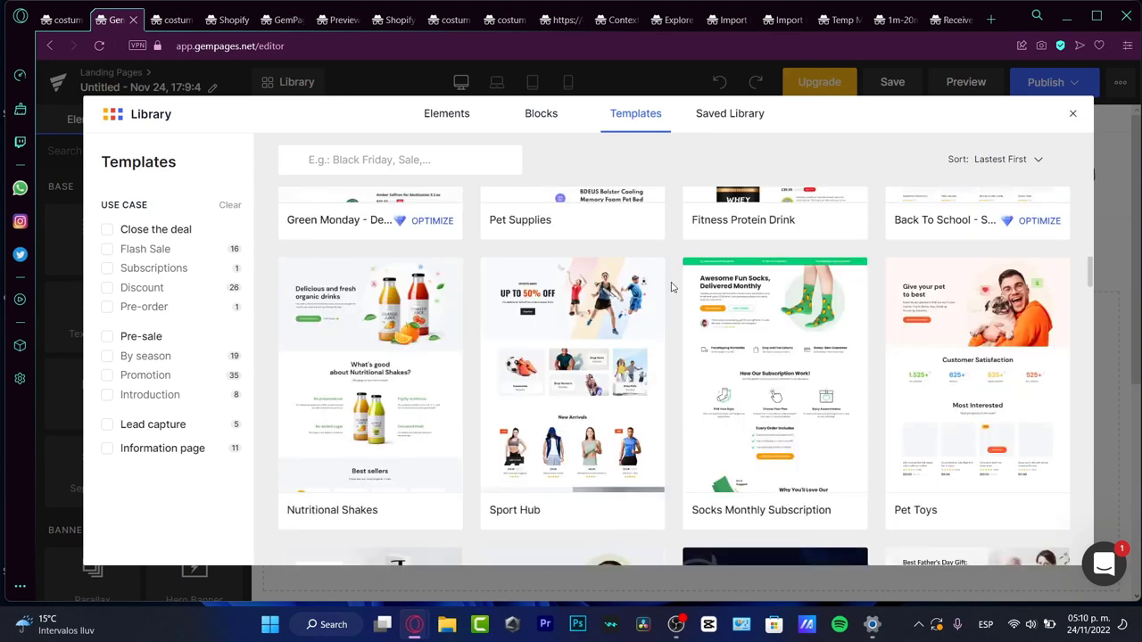
pyautogui.moveTo(650, 317)
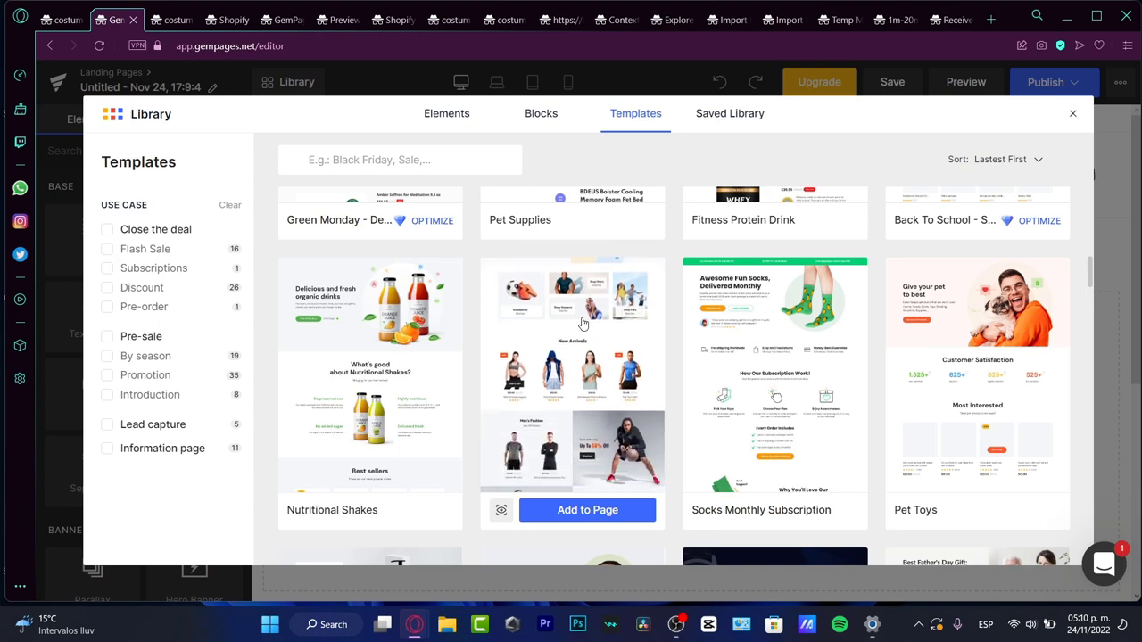
pyautogui.scroll(-3, 583, 323)
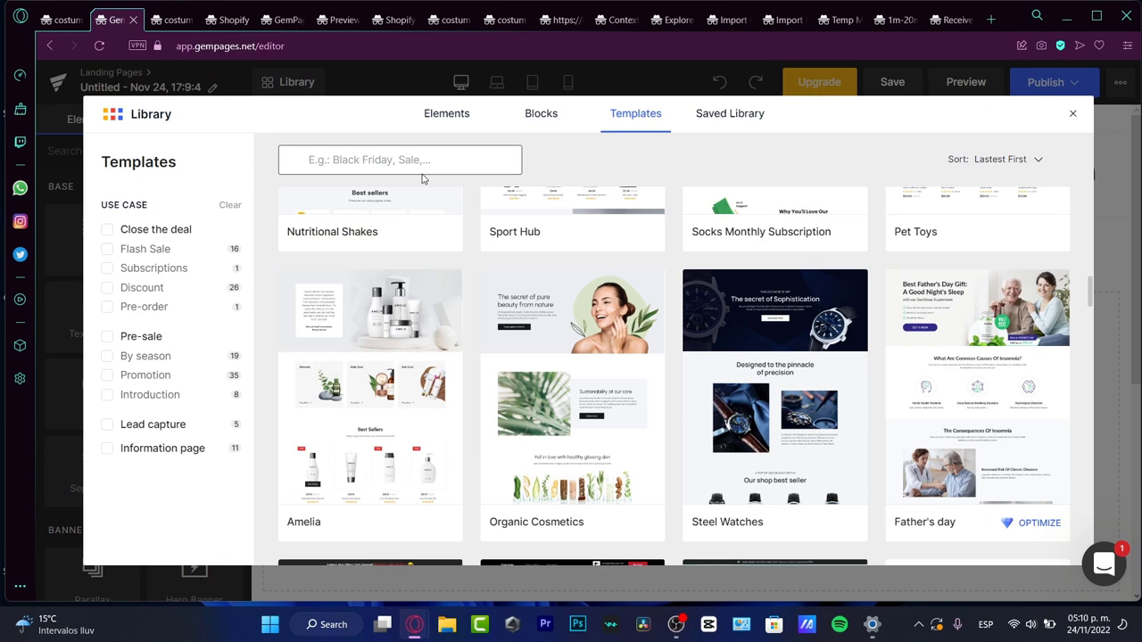
pyautogui.scroll(-3, 625, 357)
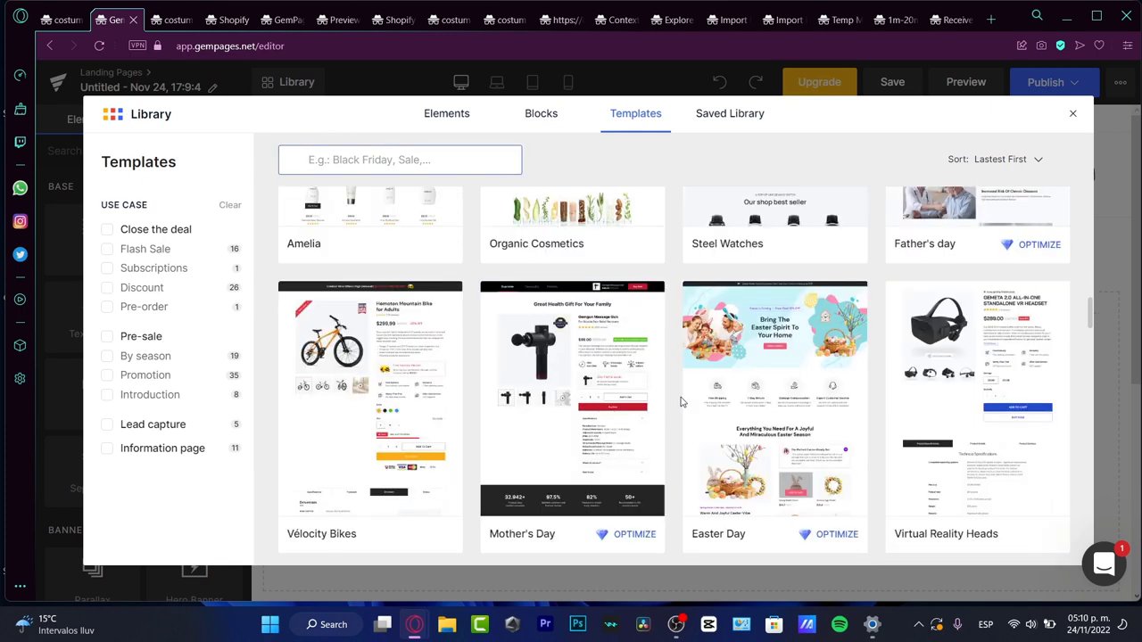
pyautogui.scroll(-3, 680, 401)
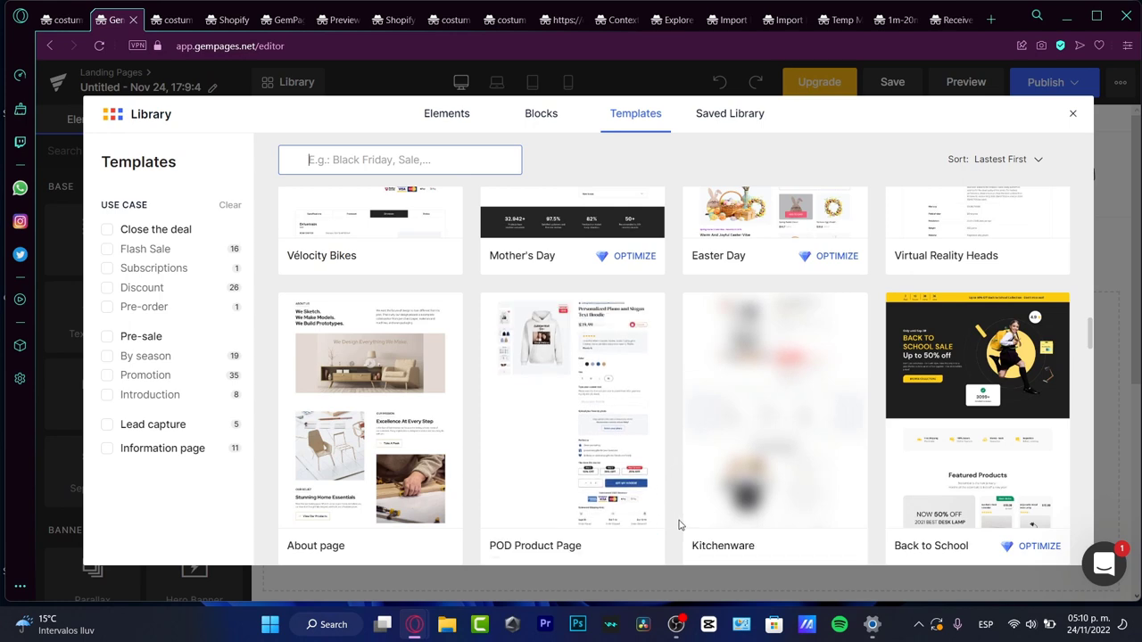
pyautogui.scroll(-3, 678, 524)
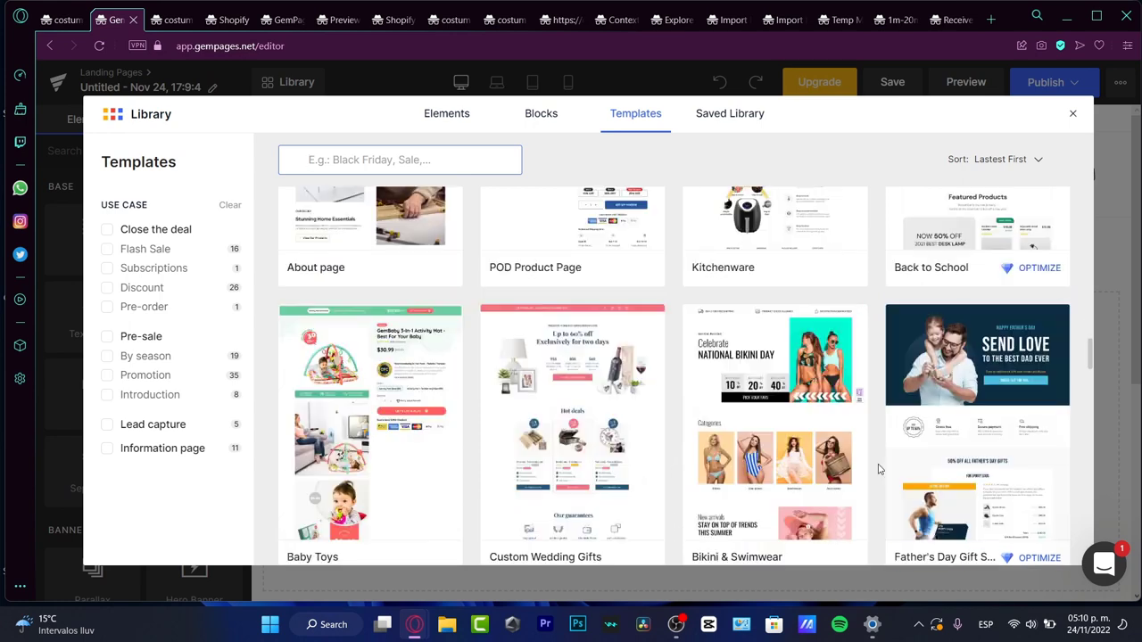
pyautogui.scroll(-5, 669, 507)
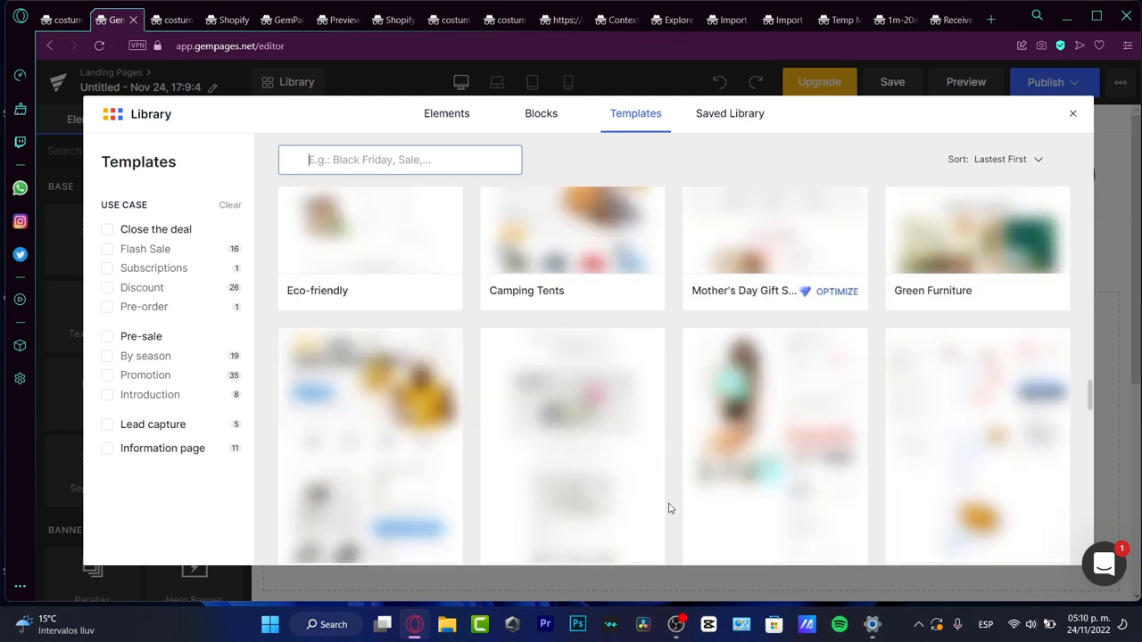
pyautogui.scroll(10, 685, 451)
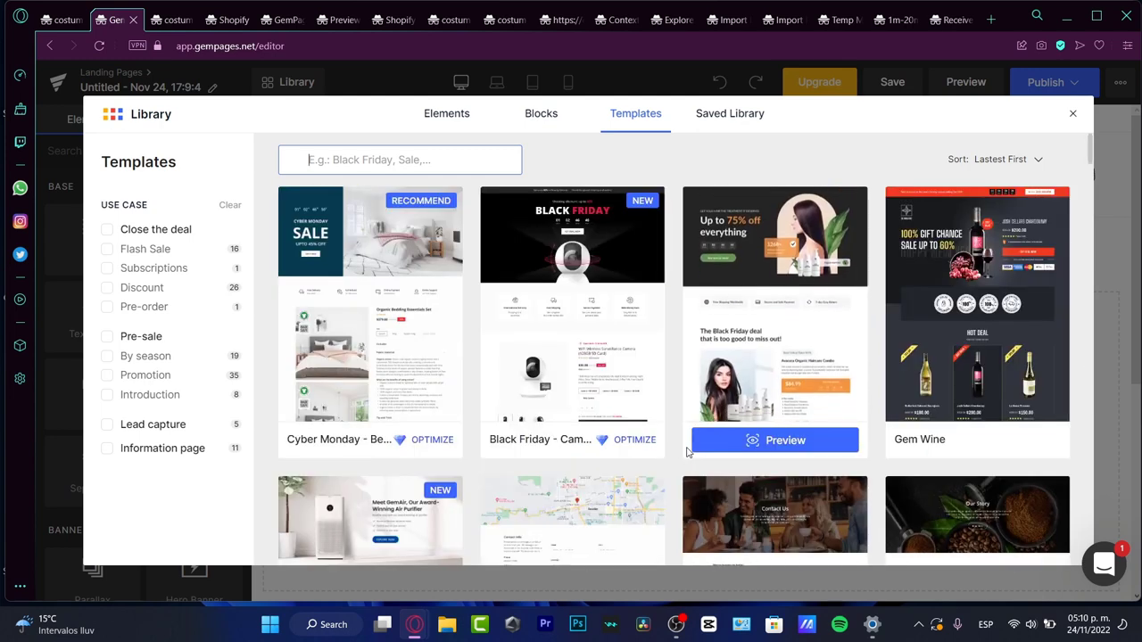
# Preview the Black Friday - Camera template, look through its sections, and return to the template list
pyautogui.moveTo(593, 441)
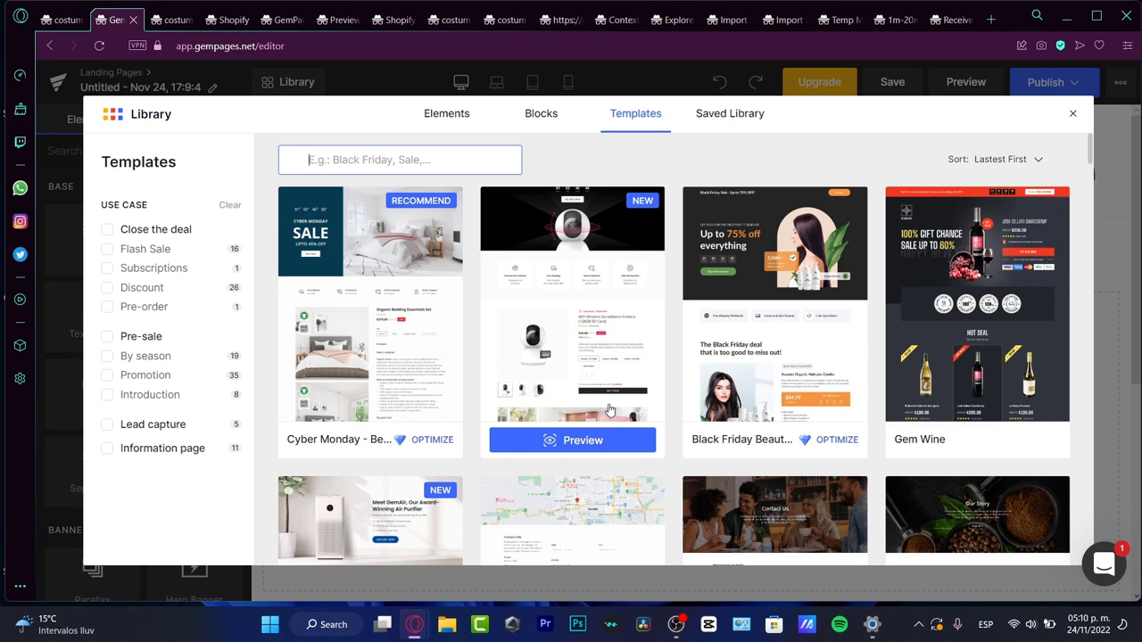
pyautogui.click(603, 441)
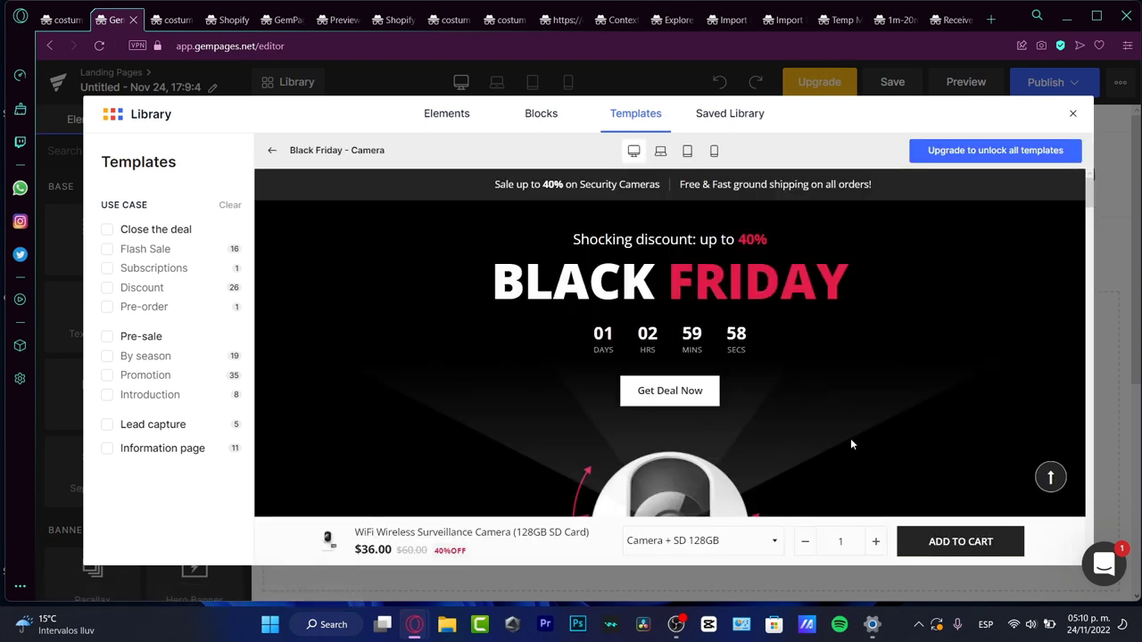
pyautogui.scroll(-10, 821, 413)
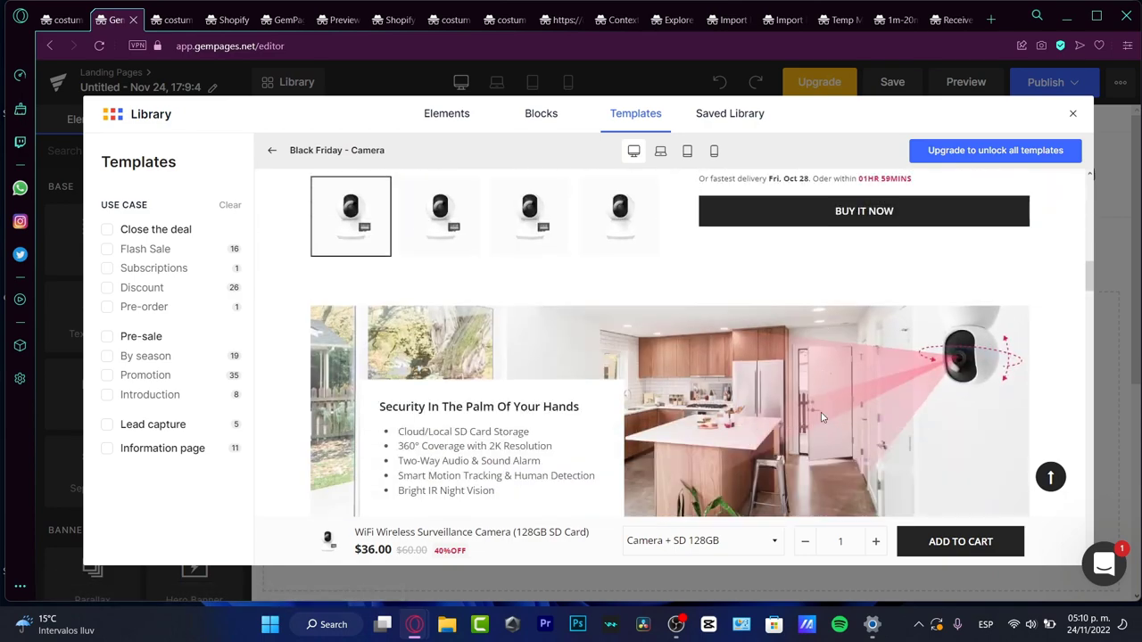
pyautogui.scroll(-15, 813, 399)
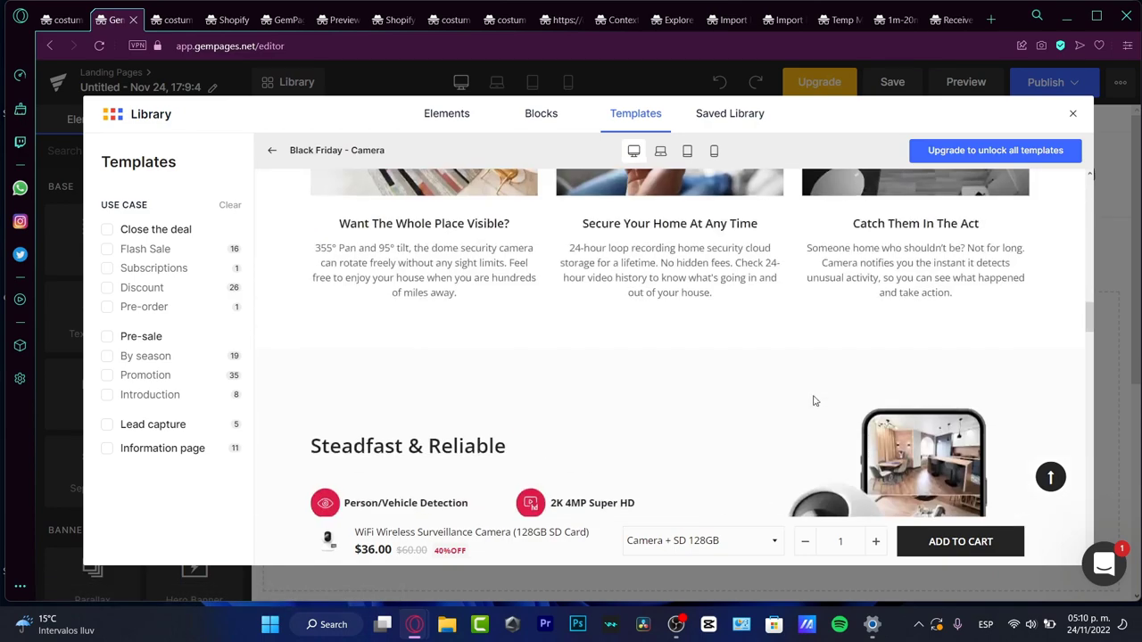
pyautogui.scroll(20, 813, 400)
pyautogui.click(273, 149)
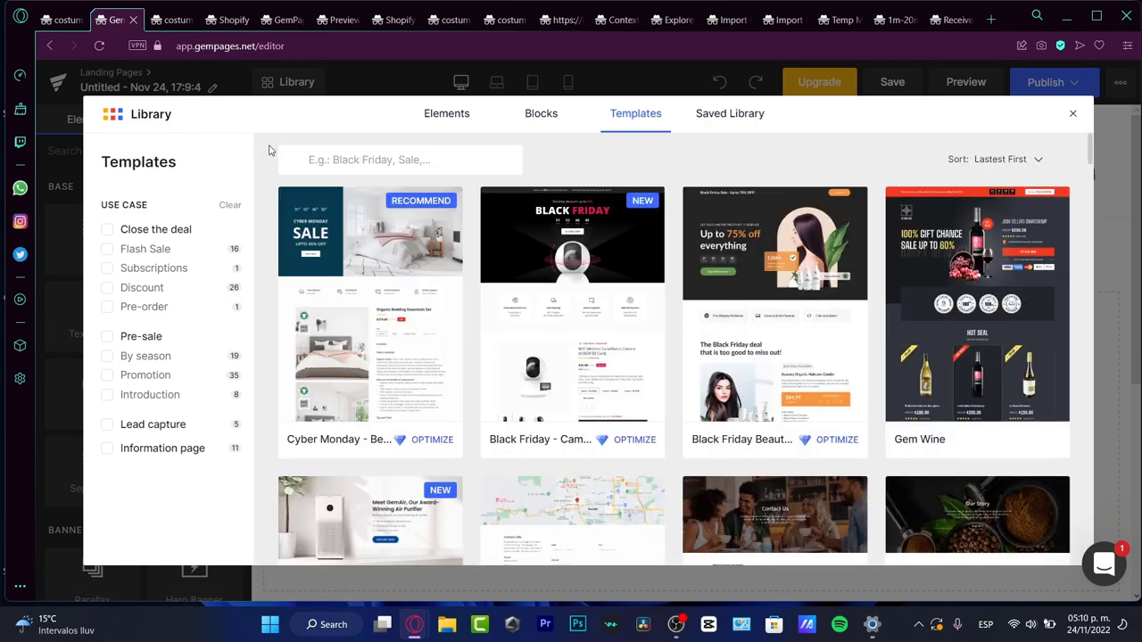
# Add the Gem Wine template to the landing page and review its opening sections down to Hot Deal
pyautogui.moveTo(1006, 385)
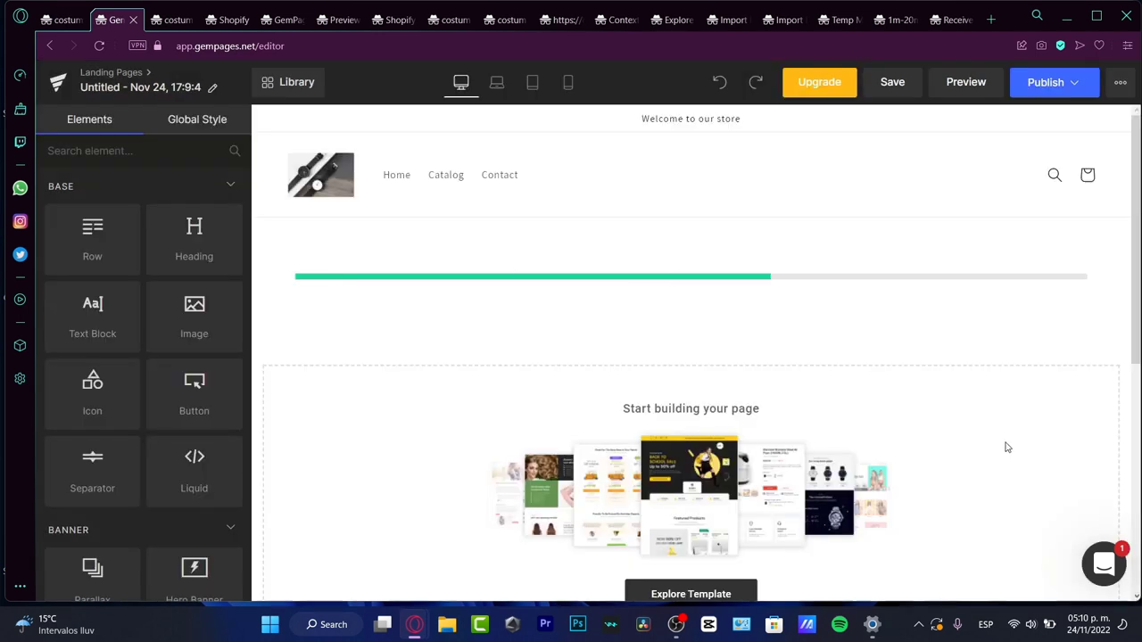
pyautogui.click(993, 439)
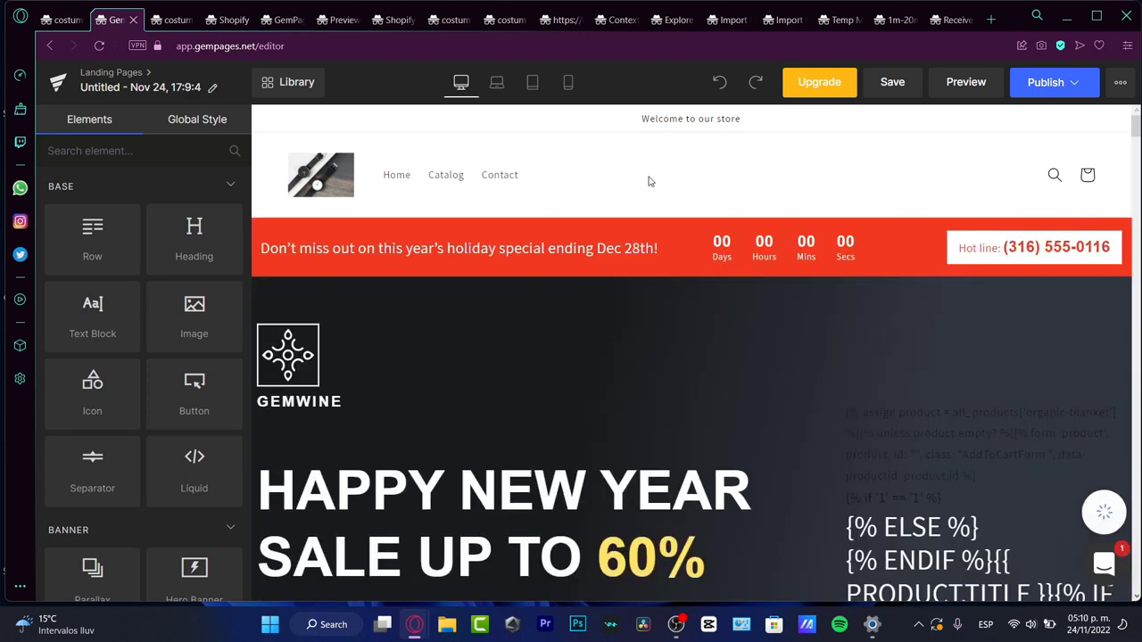
pyautogui.scroll(-7, 638, 192)
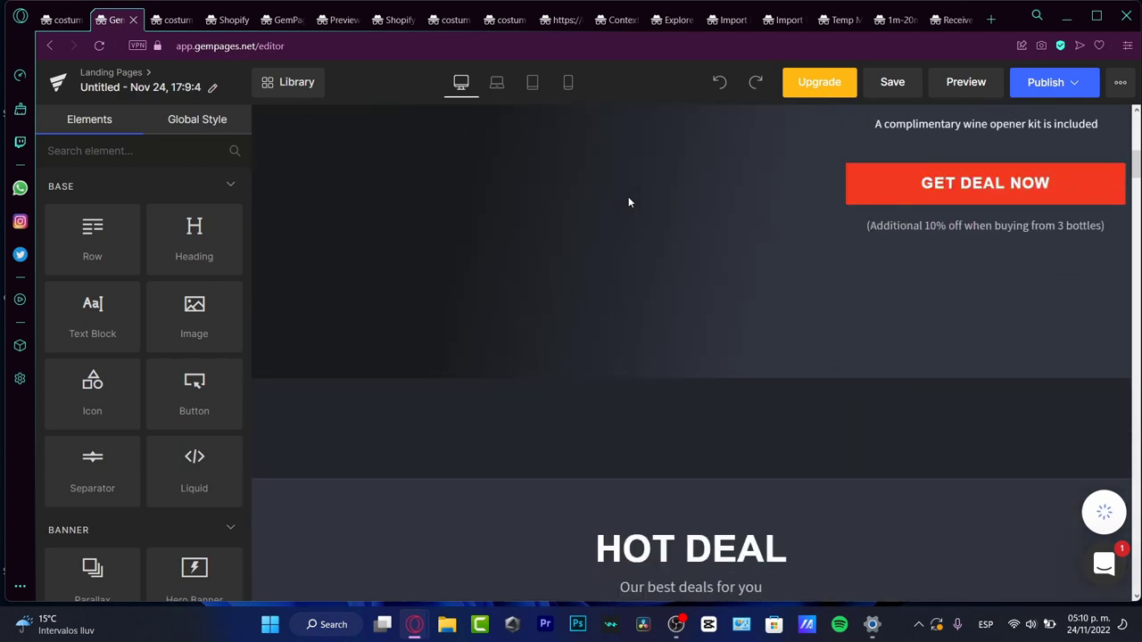
# Return to the start of the Gem Wine page and inspect the settings of the logo image, the New Year sale headline, and the product block
pyautogui.scroll(7, 628, 202)
pyautogui.click(276, 352)
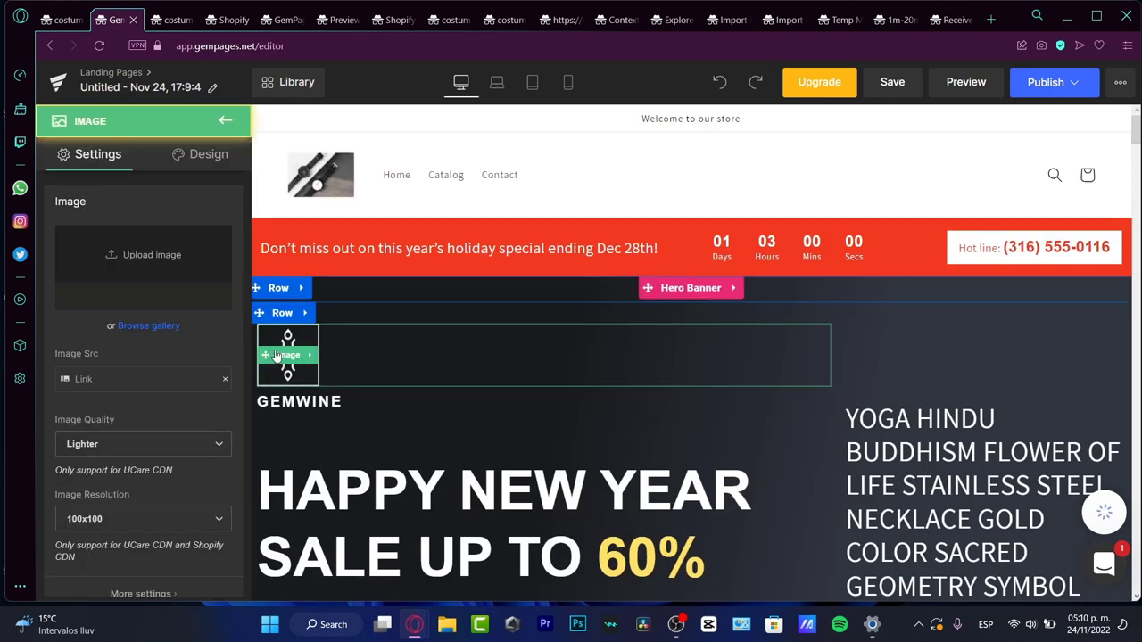
pyautogui.click(625, 439)
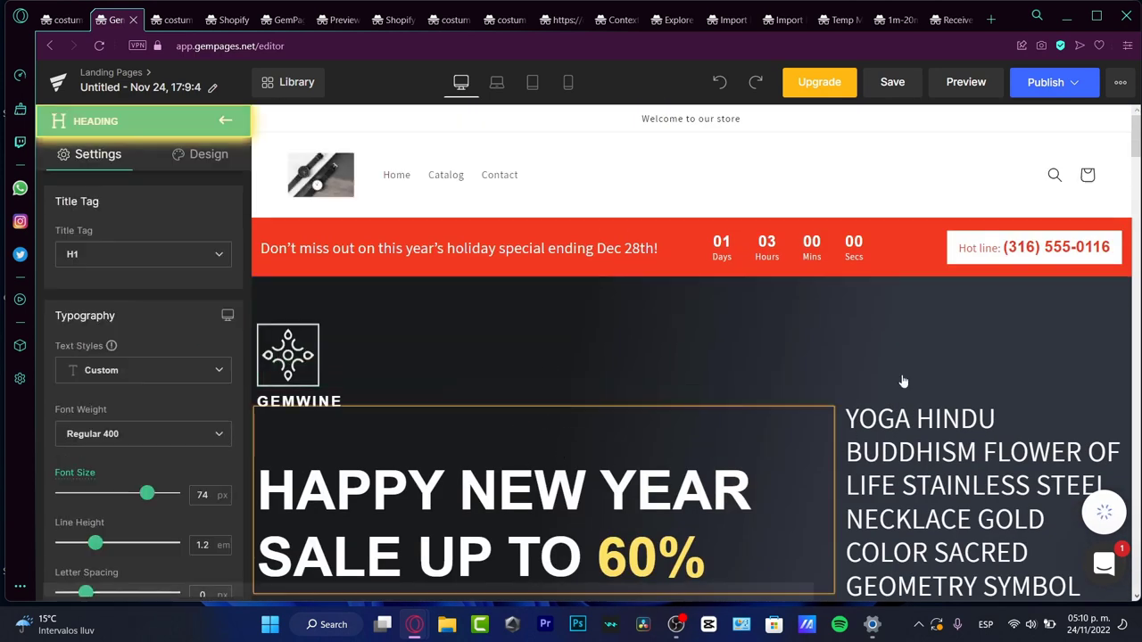
pyautogui.click(665, 406)
pyautogui.scroll(-3, 656, 406)
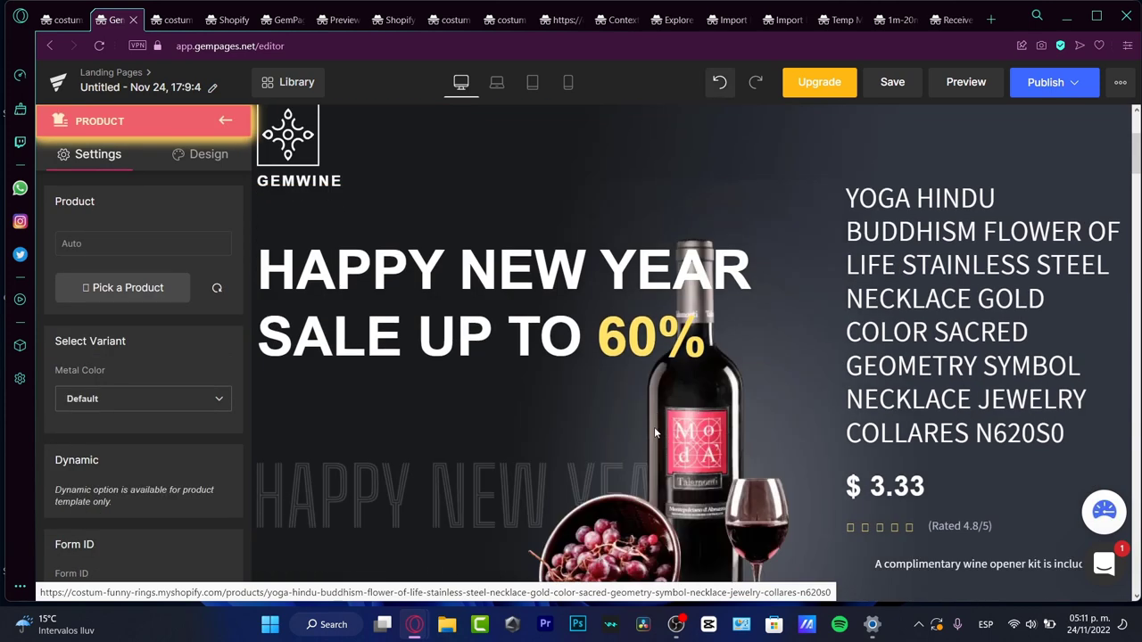
# Inspect the hero row's layout and design options, including its background color and image settings, and view the section below
pyautogui.click(778, 429)
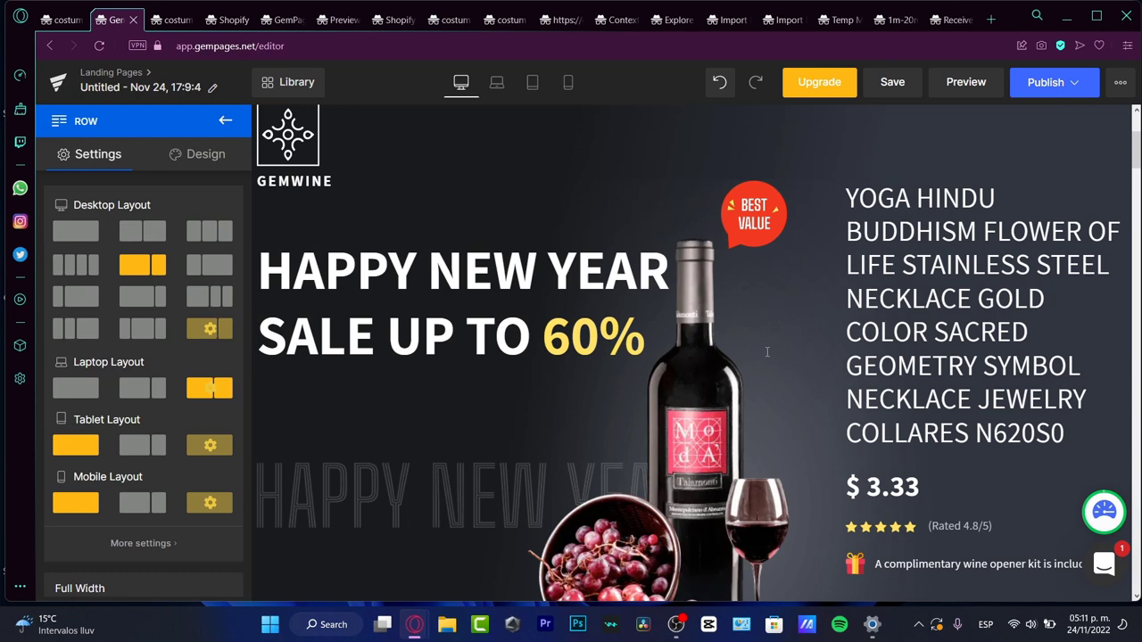
pyautogui.click(200, 155)
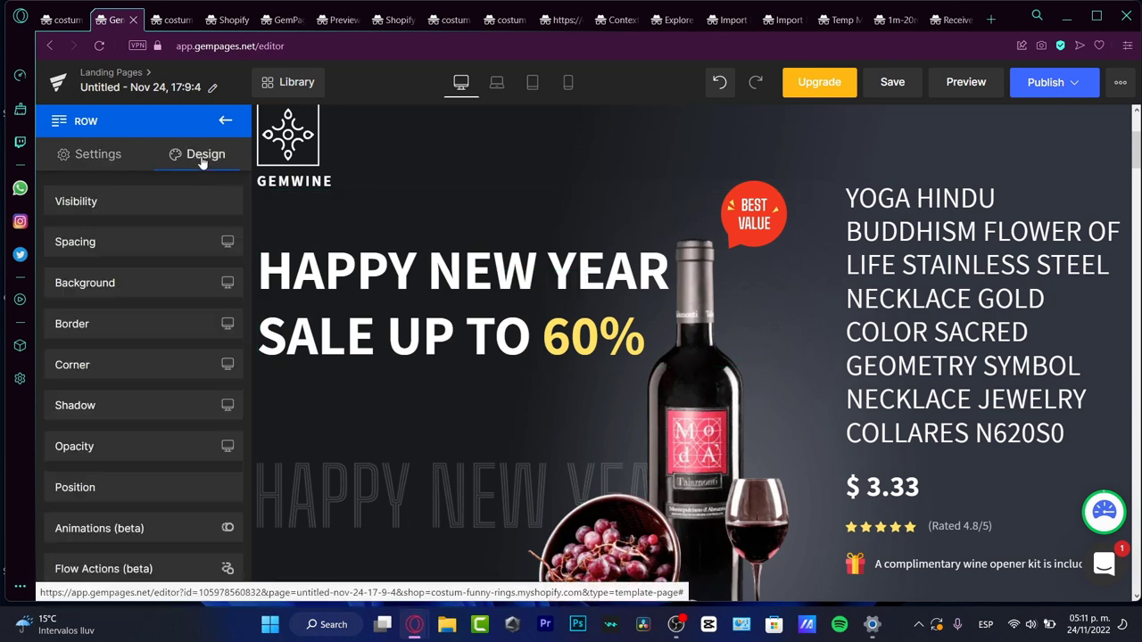
pyautogui.click(132, 295)
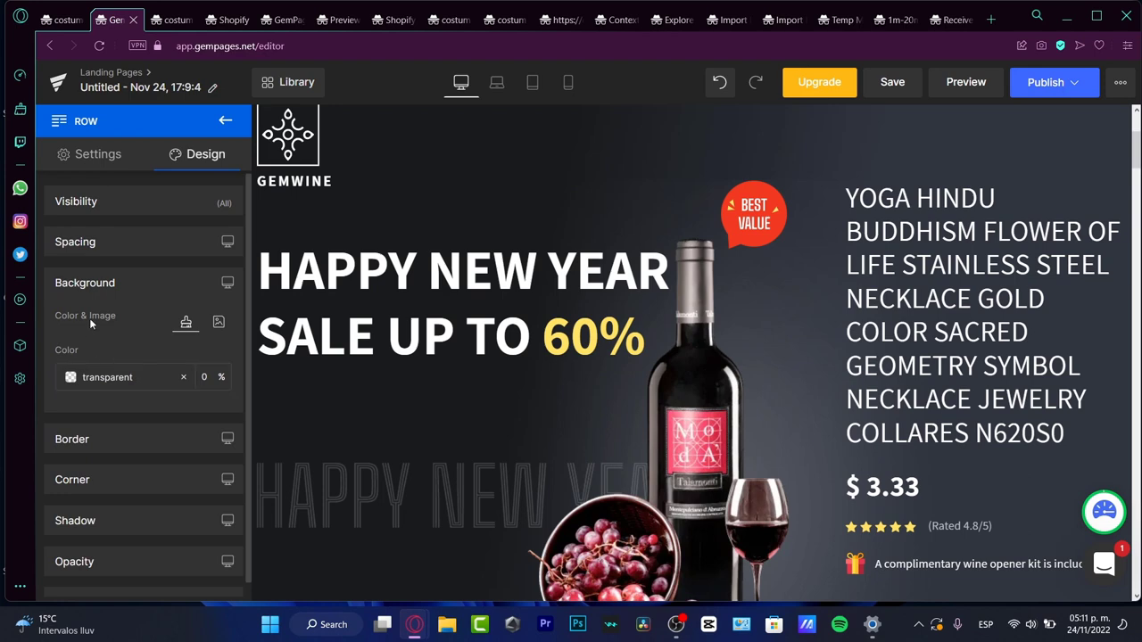
pyautogui.click(220, 322)
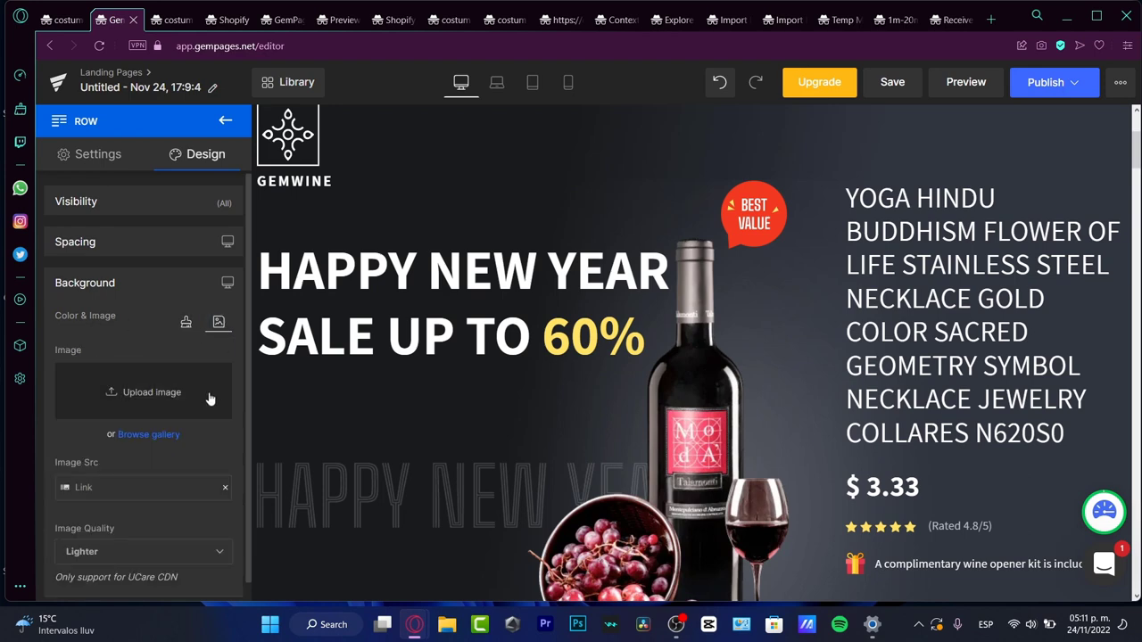
pyautogui.click(147, 284)
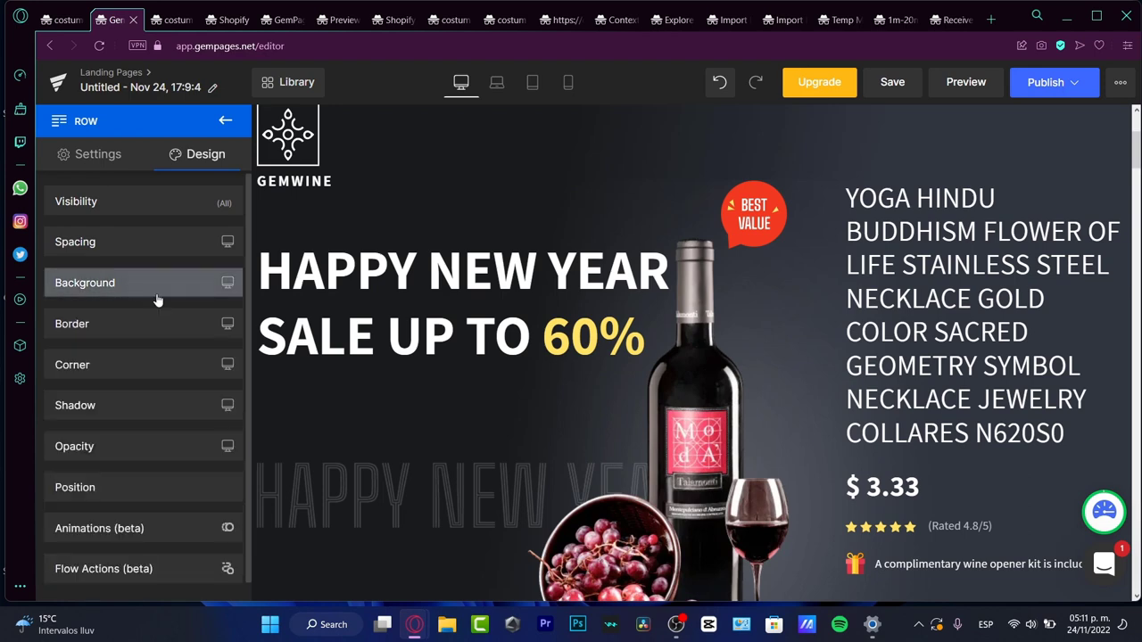
pyautogui.scroll(-5, 658, 417)
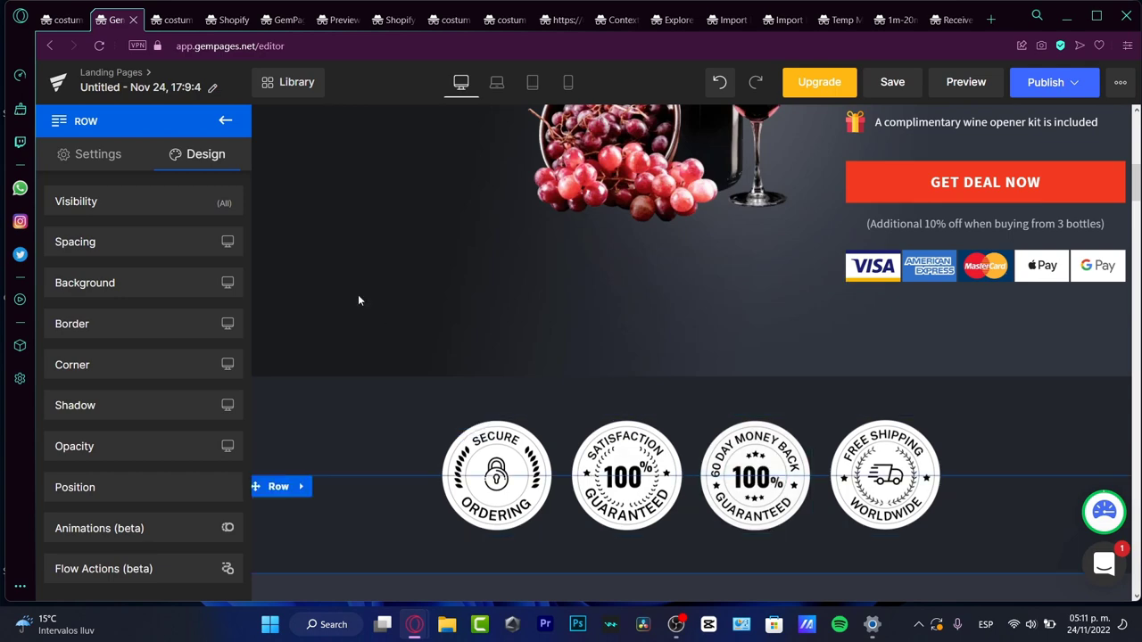
# Switch to the Shopify admin, view the header's color scheme options in the Dawn theme editor, and return to the Themes page
pyautogui.click(63, 19)
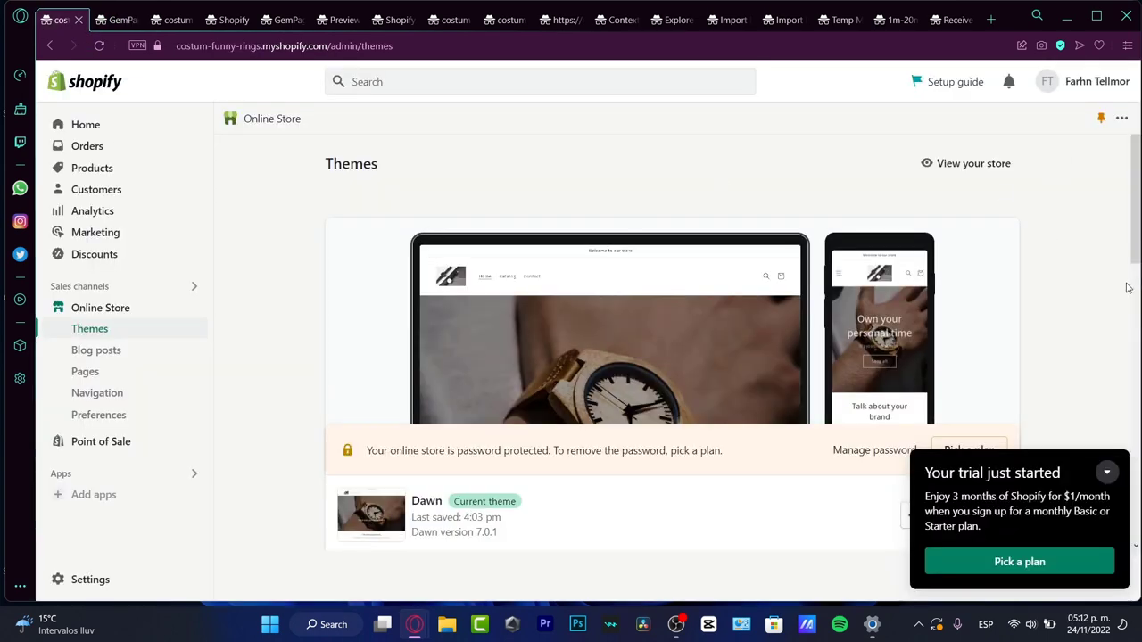
pyautogui.click(1110, 470)
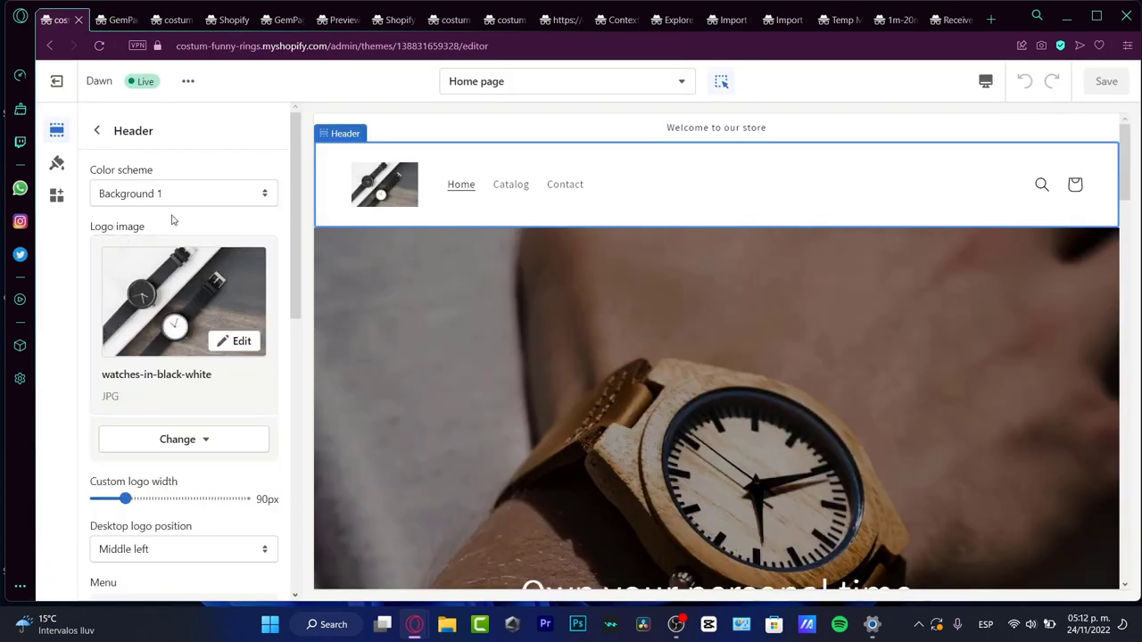
pyautogui.click(168, 195)
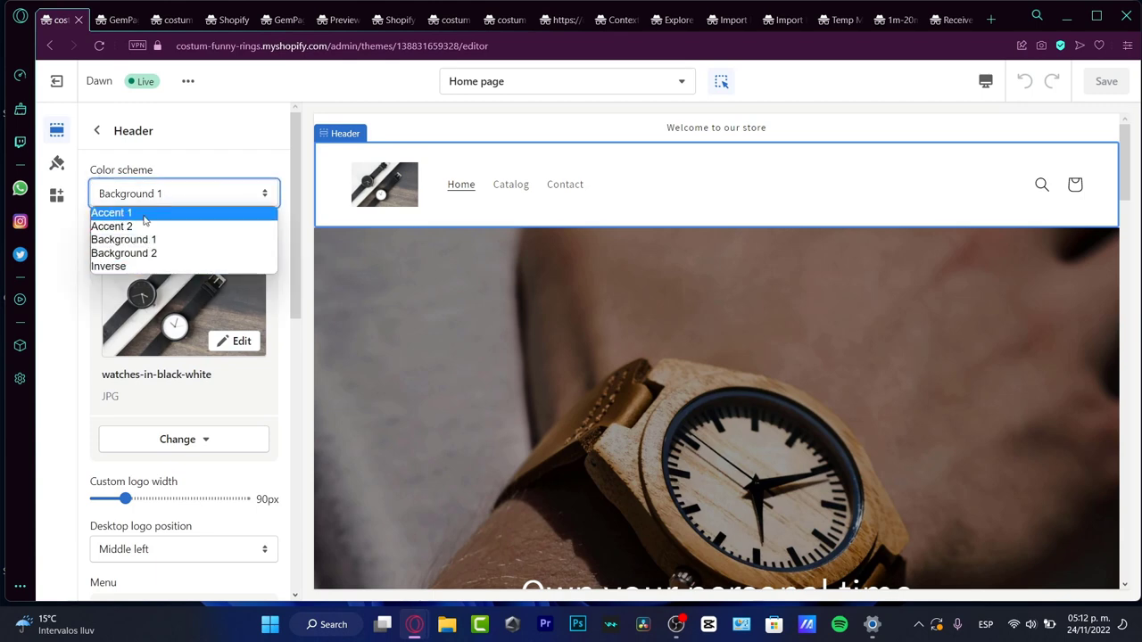
pyautogui.click(271, 131)
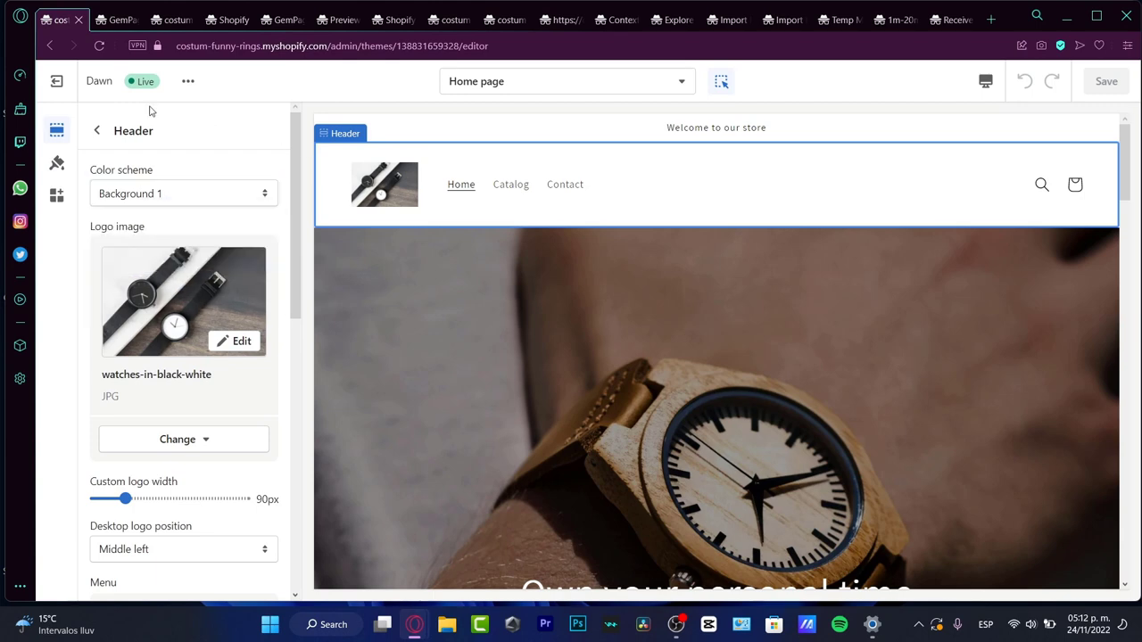
pyautogui.click(54, 81)
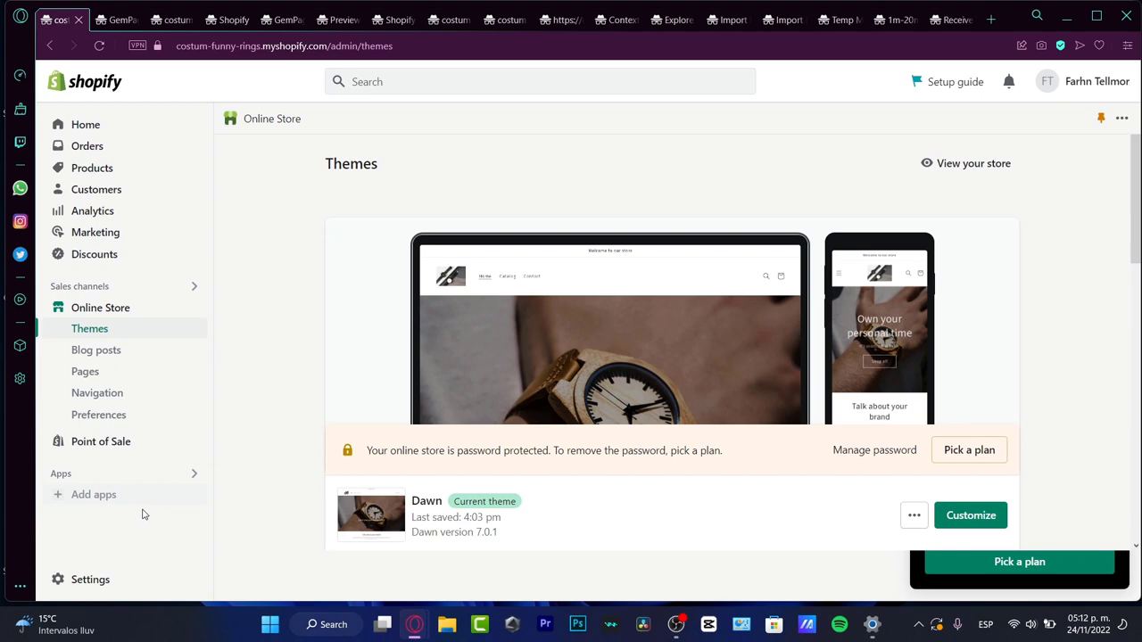
# Open the Brand page in the store settings and review its logo, color, cover image, slogan, description, and social link sections
pyautogui.click(101, 580)
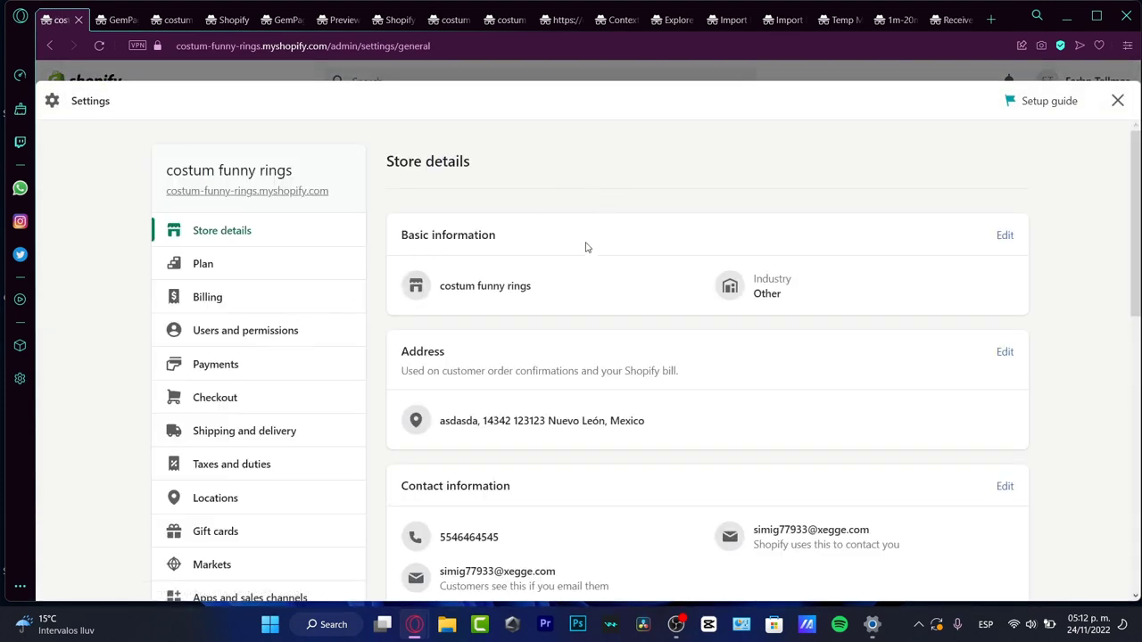
pyautogui.scroll(-5, 586, 248)
pyautogui.scroll(2, 339, 413)
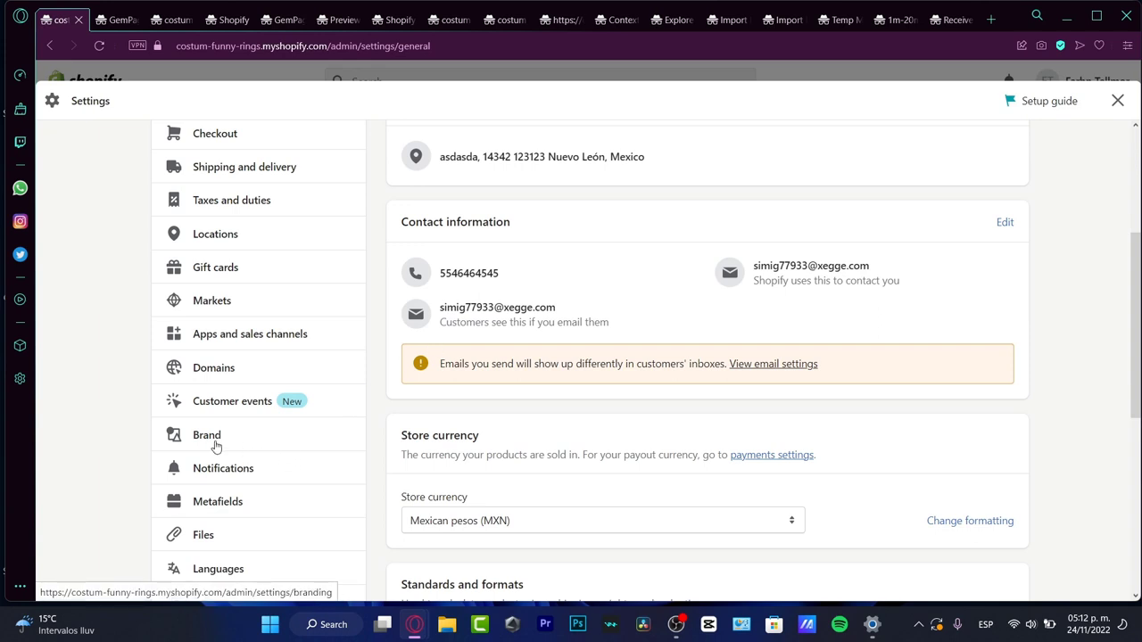
pyautogui.click(286, 444)
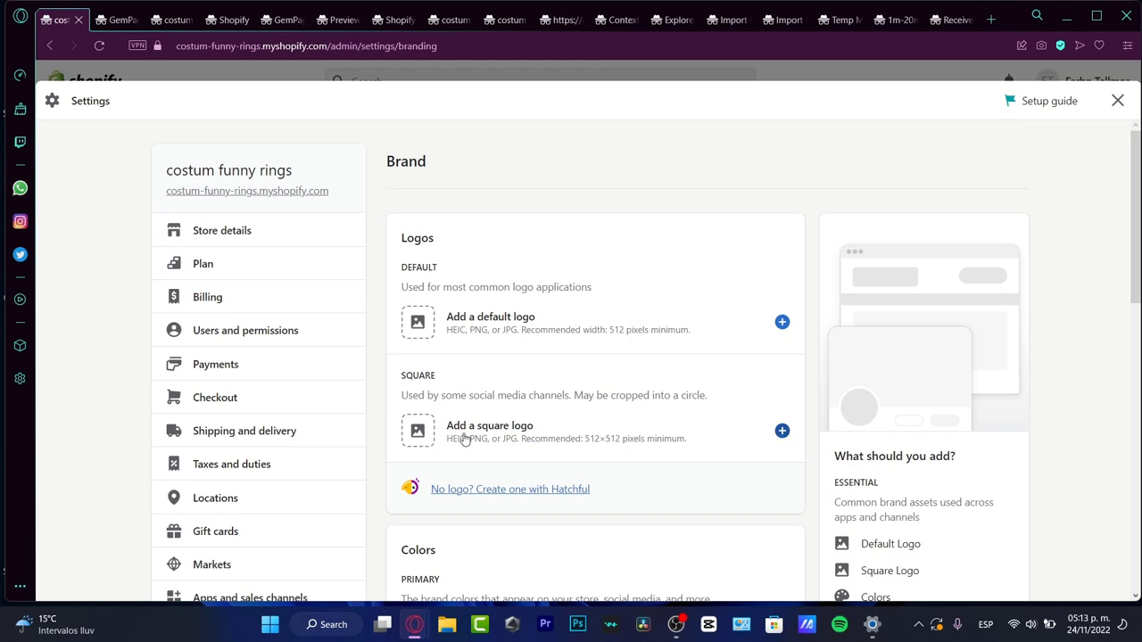
pyautogui.scroll(-5, 657, 492)
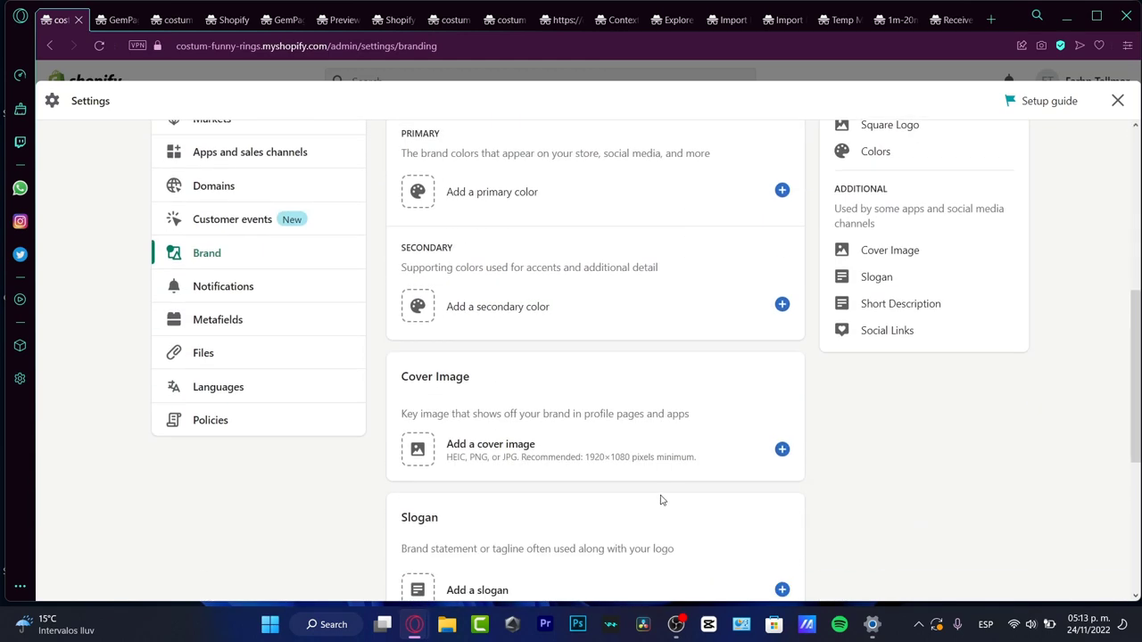
pyautogui.scroll(-2, 662, 509)
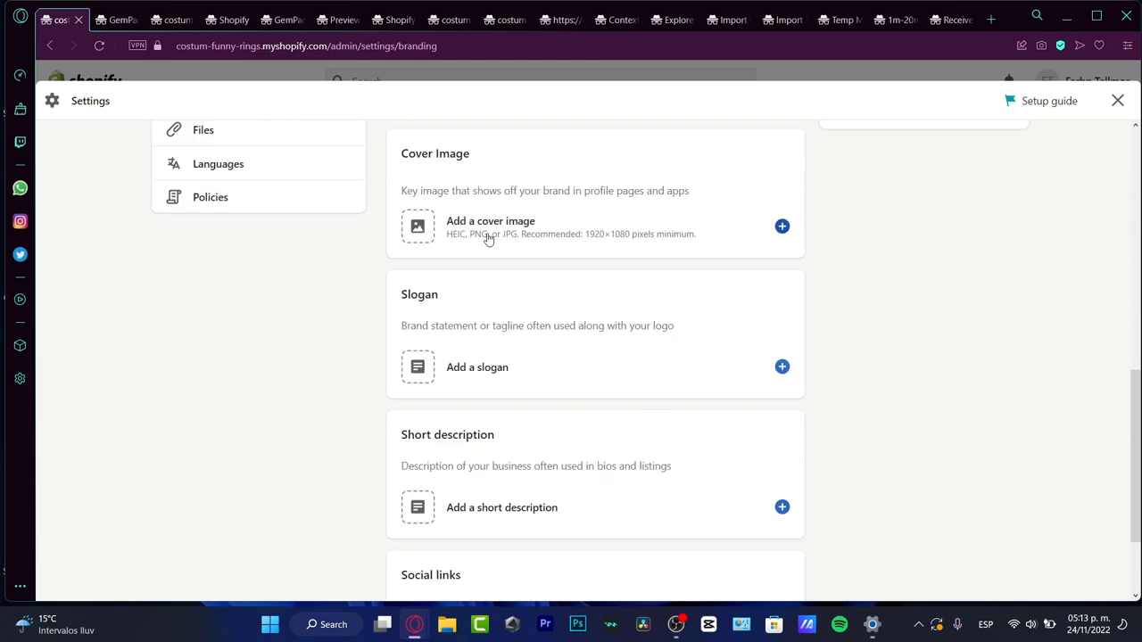
pyautogui.scroll(-2, 518, 343)
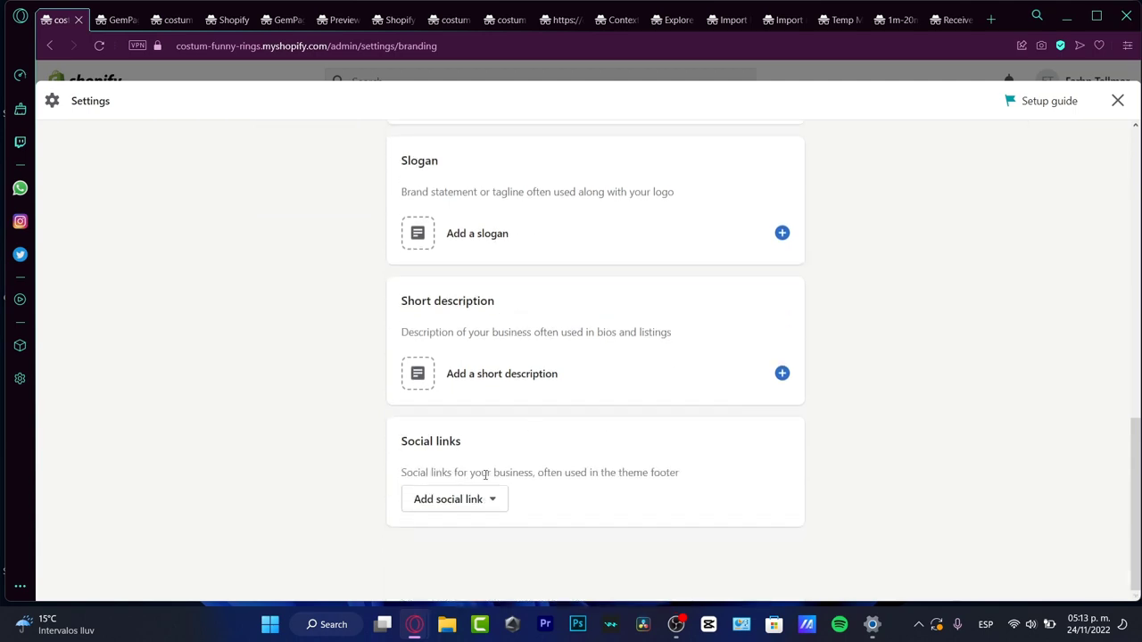
pyautogui.scroll(2, 589, 521)
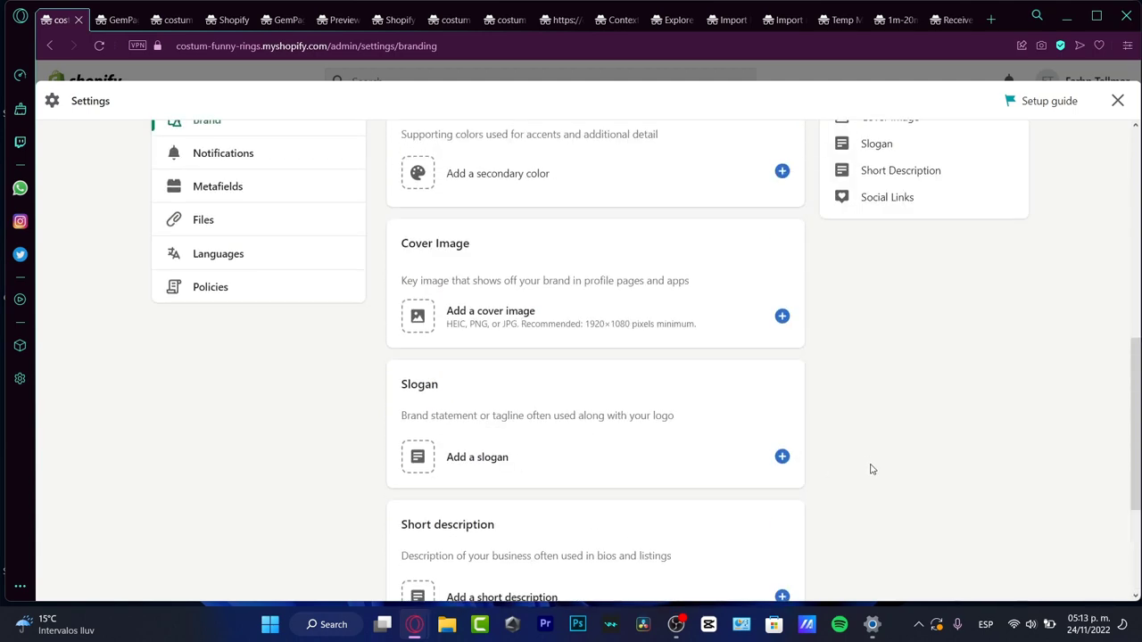
pyautogui.scroll(2, 869, 467)
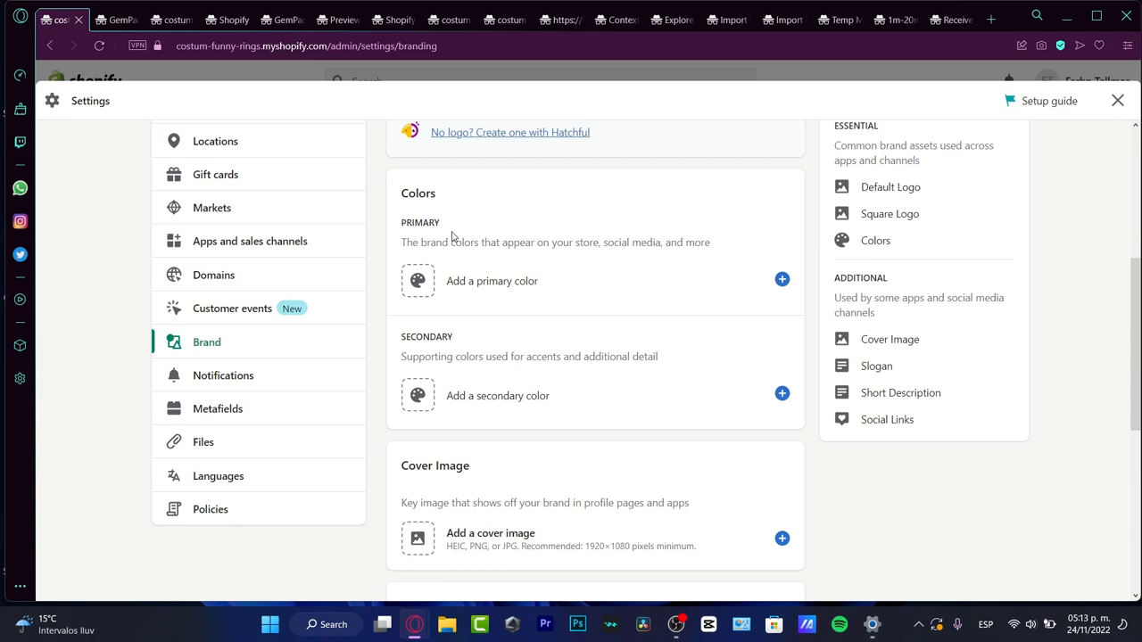
# Set the primary brand color to yellow #ffd900 and its contrasting color to dark gray #303030
pyautogui.click(470, 282)
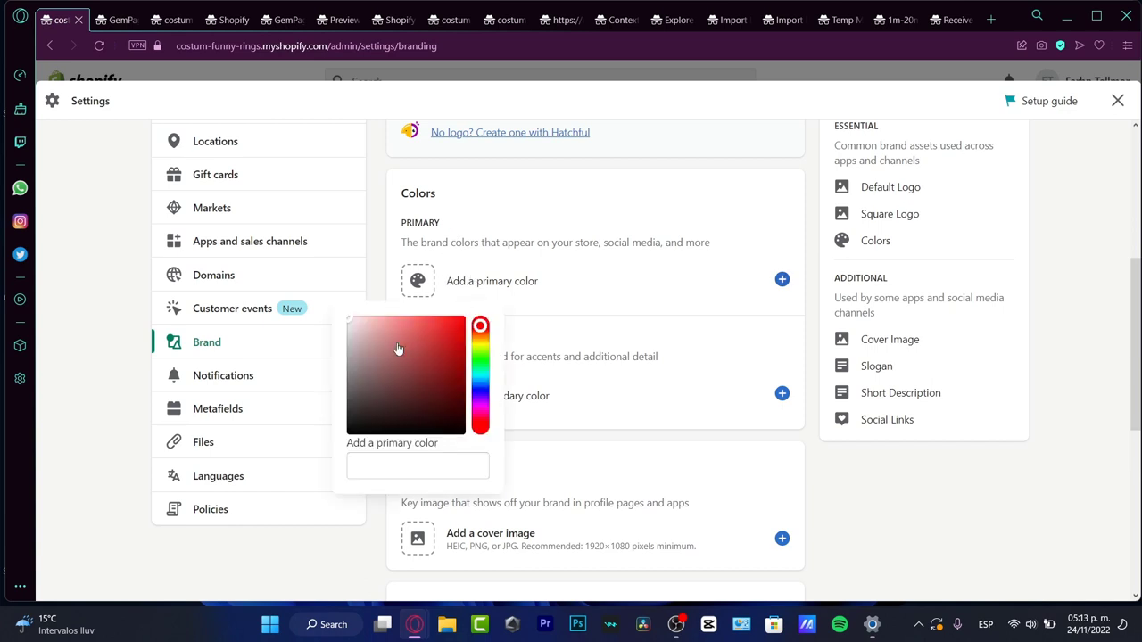
pyautogui.moveTo(487, 354); pyautogui.dragTo(476, 295)
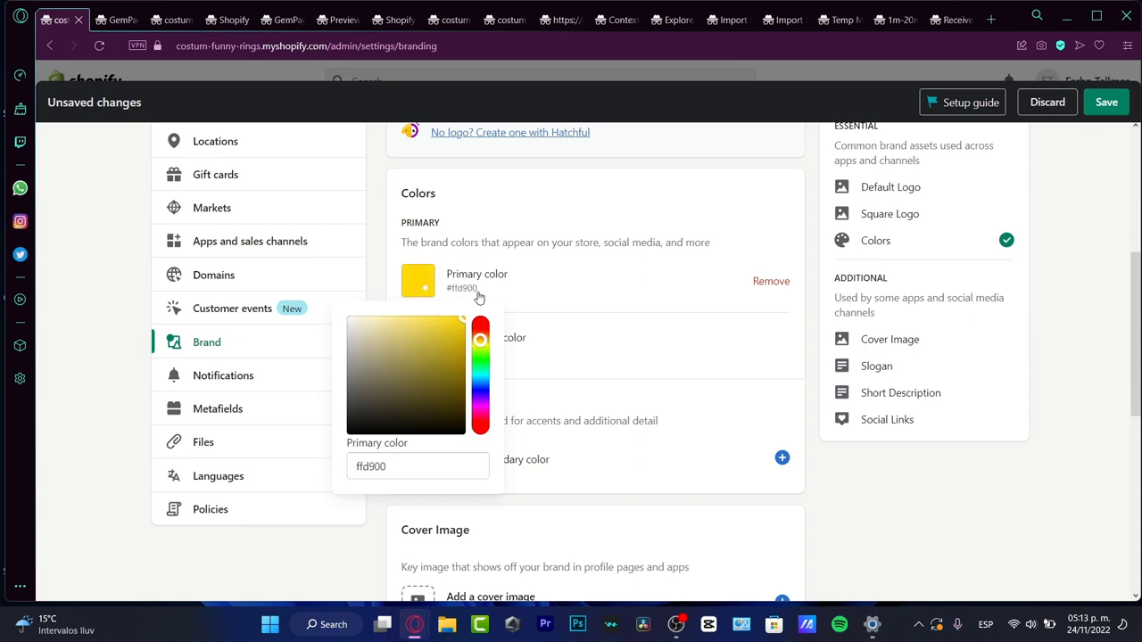
pyautogui.click(478, 298)
pyautogui.click(422, 348)
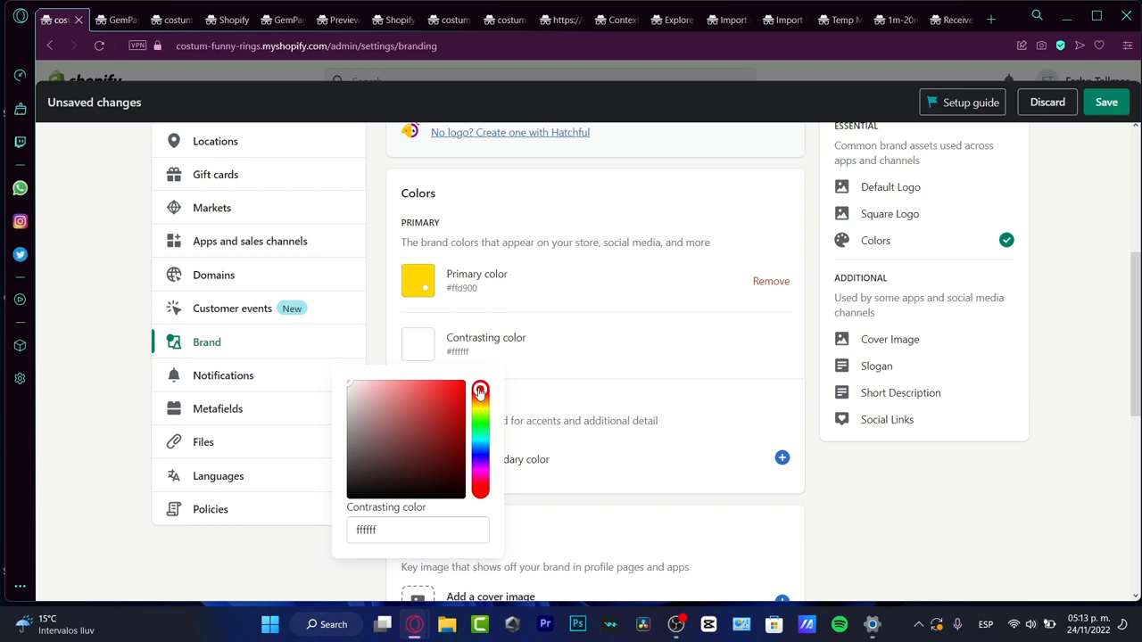
# Add turquoise #00f9e2 as the first secondary brand color
pyautogui.click(417, 459)
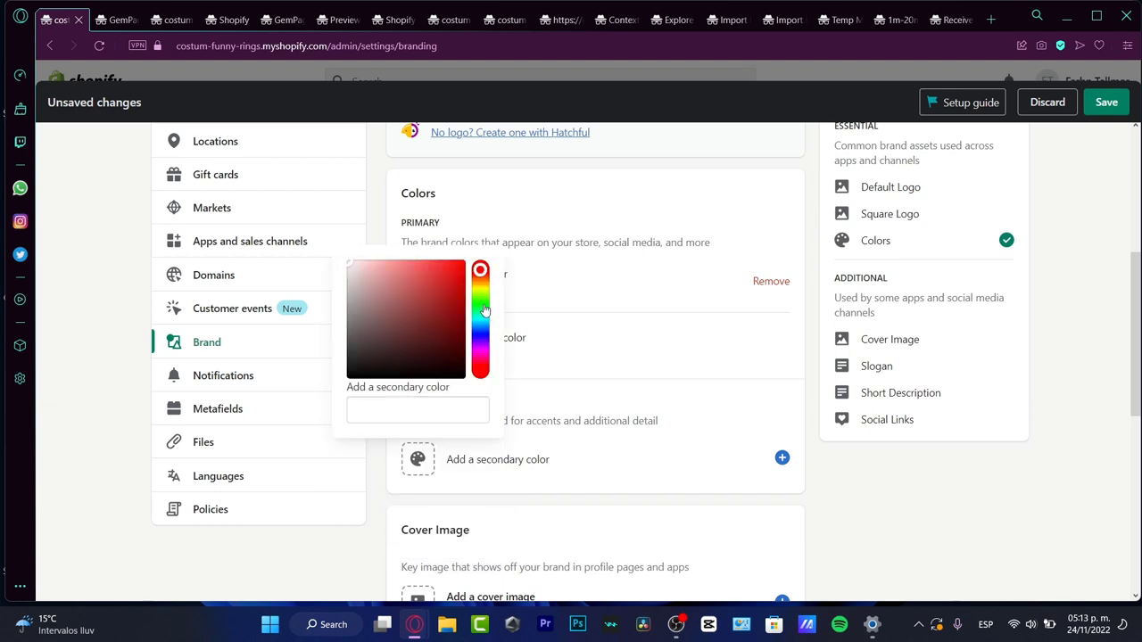
pyautogui.click(481, 323)
pyautogui.moveTo(438, 313); pyautogui.dragTo(479, 230)
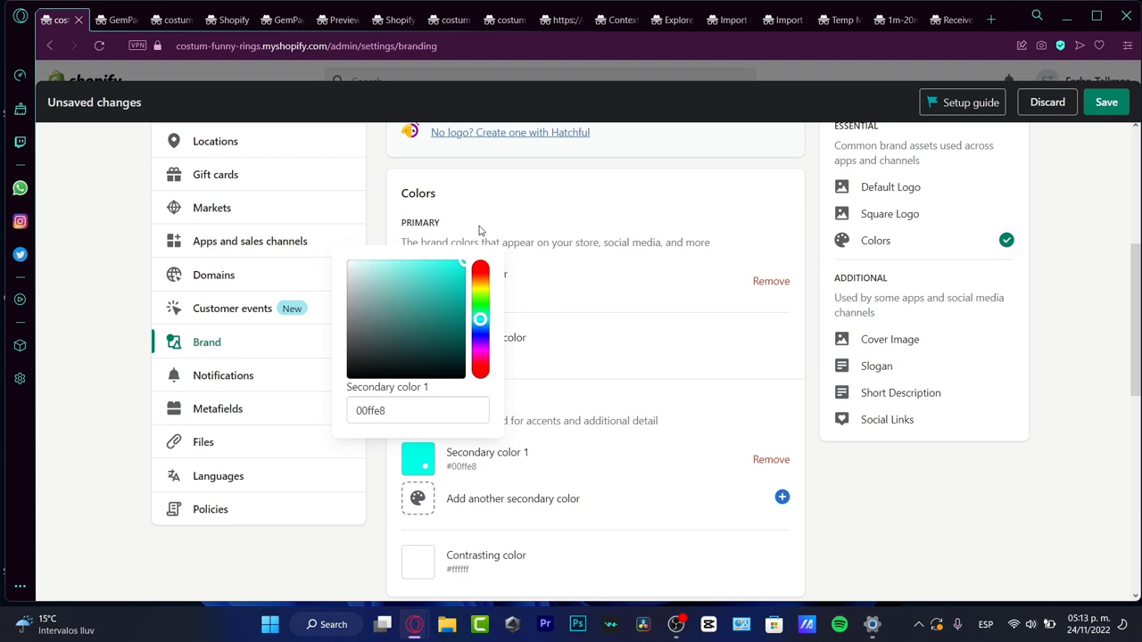
pyautogui.click(523, 456)
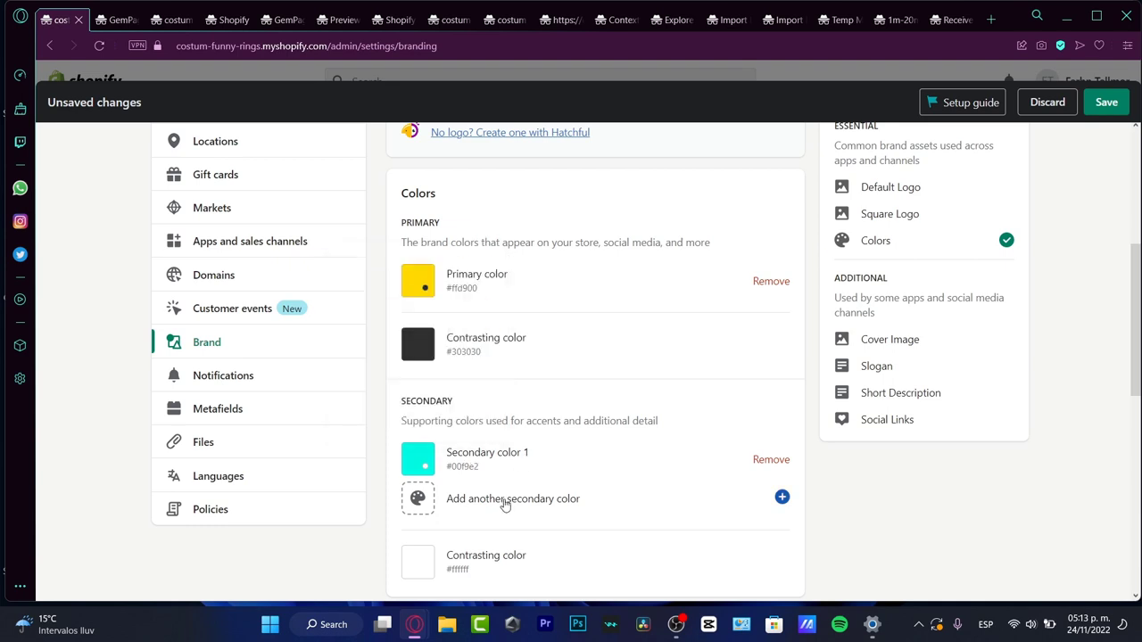
# Add a dark purple shade as the second secondary brand color
pyautogui.click(503, 500)
pyautogui.moveTo(447, 395)
pyautogui.mouseDown()
pyautogui.moveTo(354, 333)
pyautogui.moveTo(285, 426)
pyautogui.mouseUp()
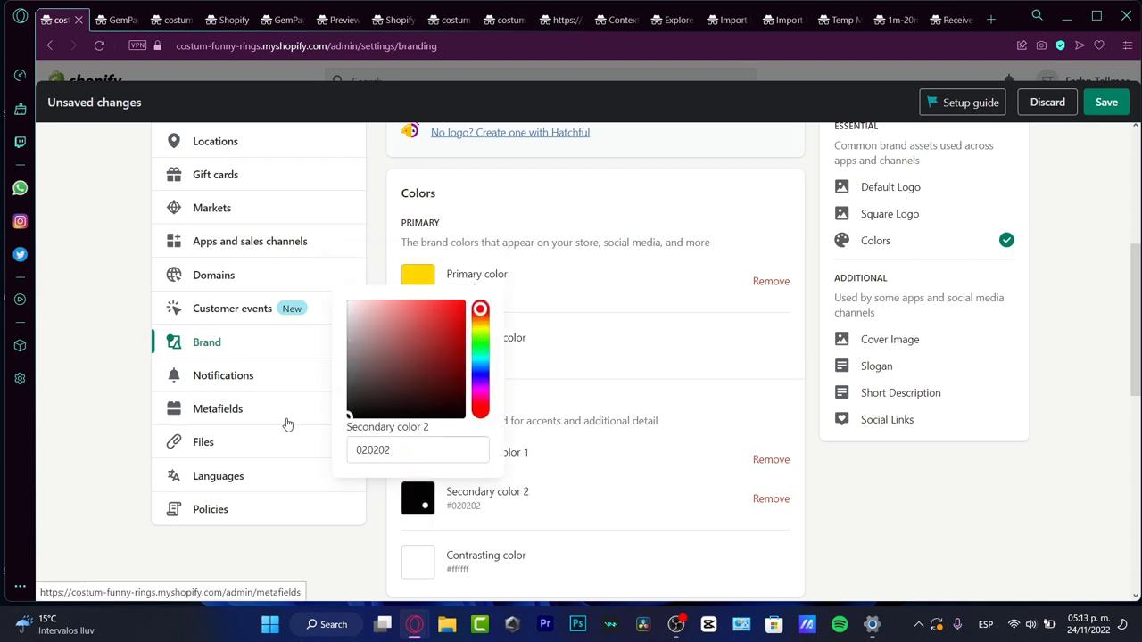
pyautogui.moveTo(395, 395); pyautogui.dragTo(433, 365)
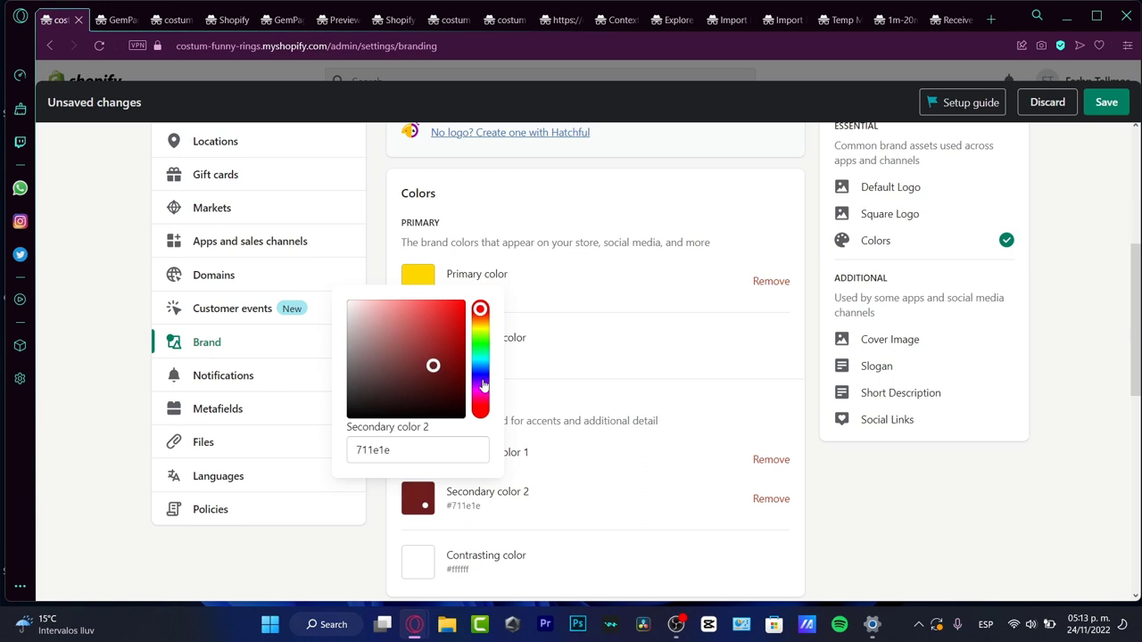
pyautogui.click(482, 387)
# Set the contrasting color of the secondary brand colors to black #000000
pyautogui.click(418, 563)
pyautogui.click(414, 466)
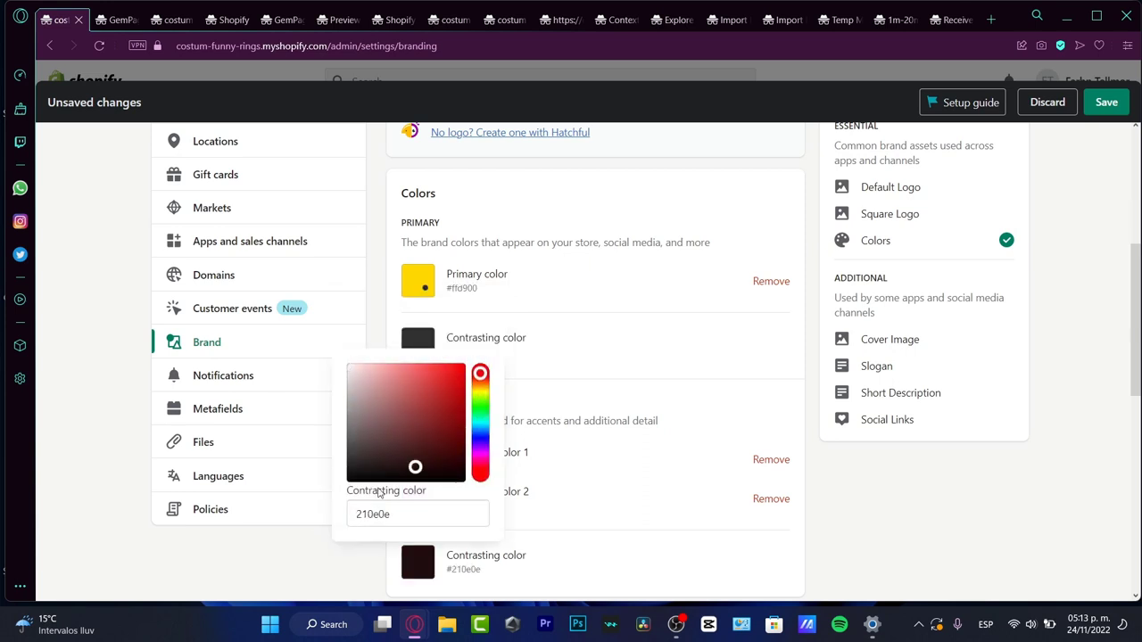
pyautogui.click(513, 505)
# Save the branding changes, dismiss the setup guide, and close the store settings
pyautogui.scroll(-5, 655, 507)
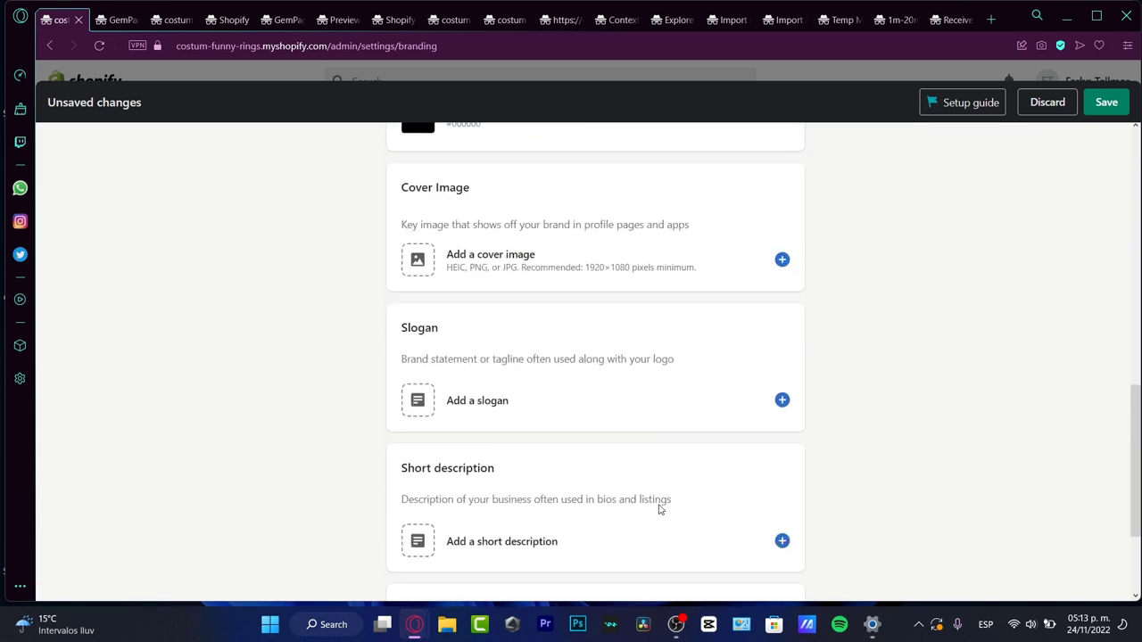
pyautogui.click(1107, 102)
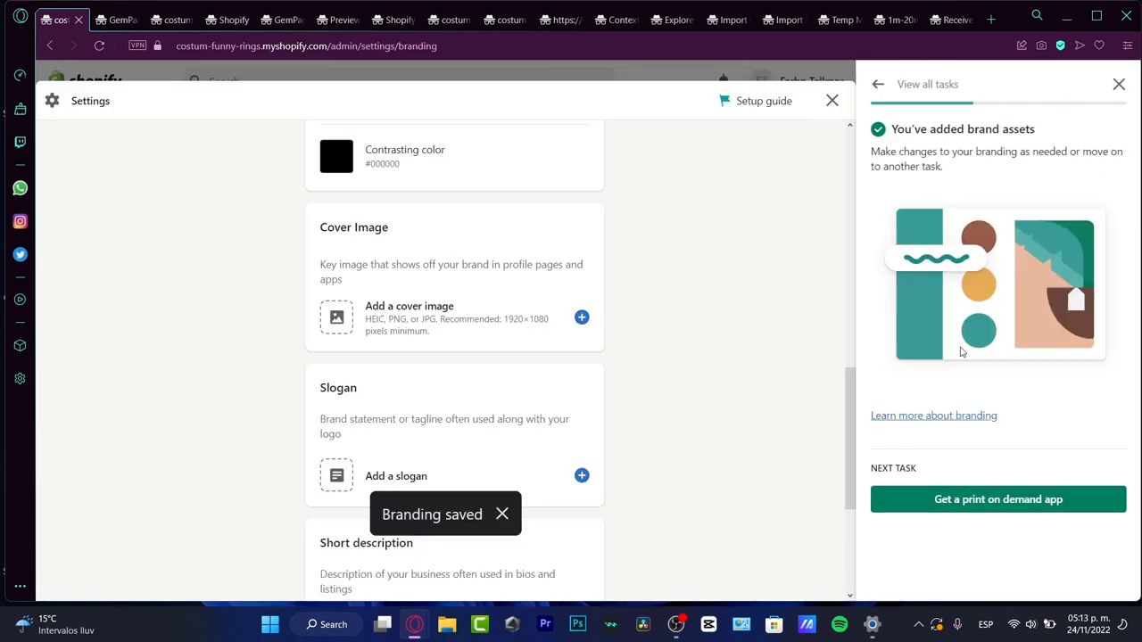
pyautogui.click(1118, 86)
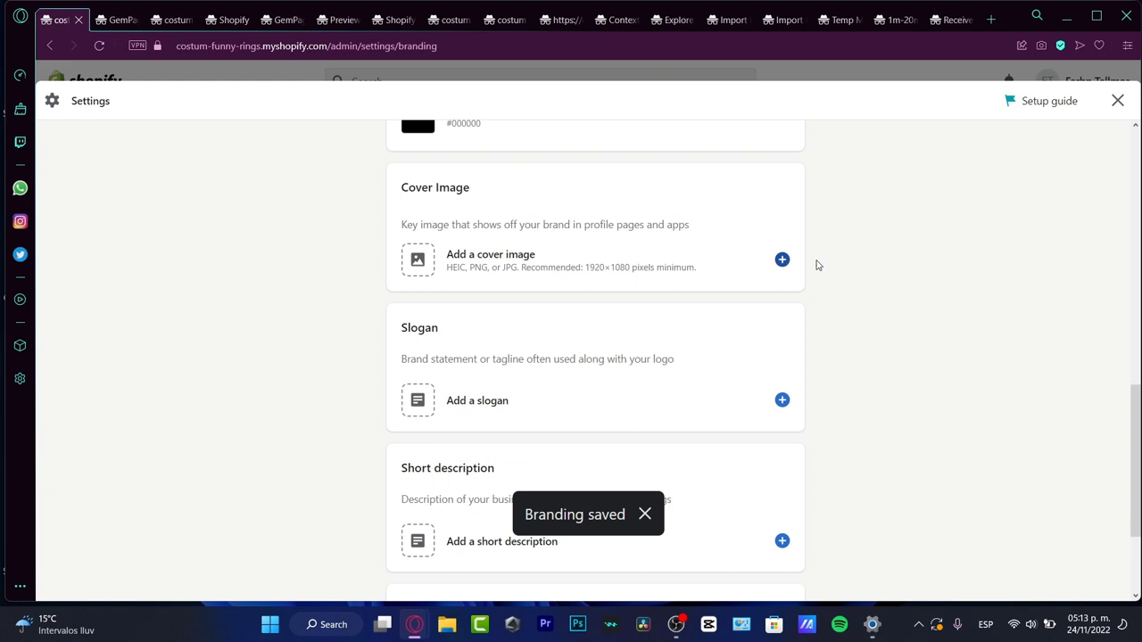
pyautogui.click(1117, 101)
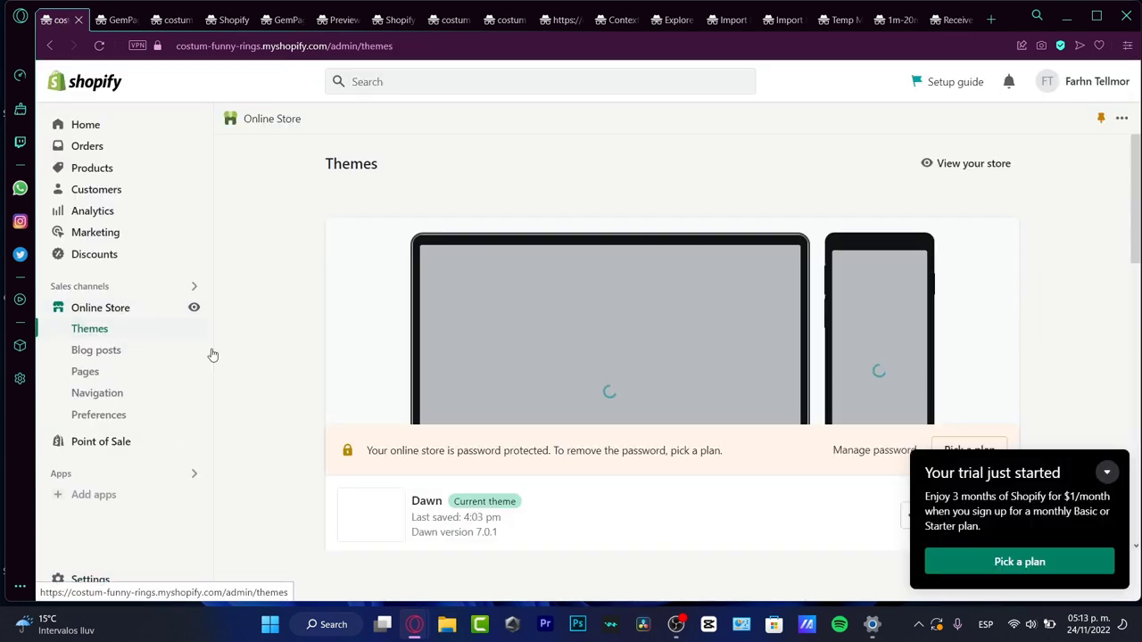
# Collapse the trial notice, start customizing the Dawn theme, and open the home page's Header section settings
pyautogui.click(1106, 472)
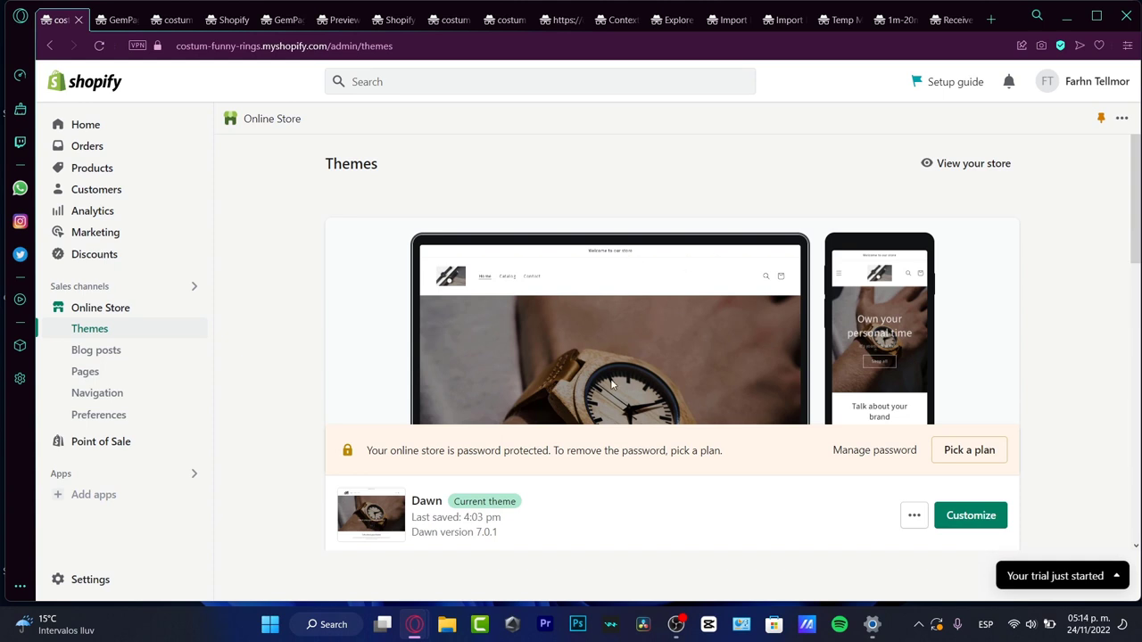
pyautogui.click(974, 518)
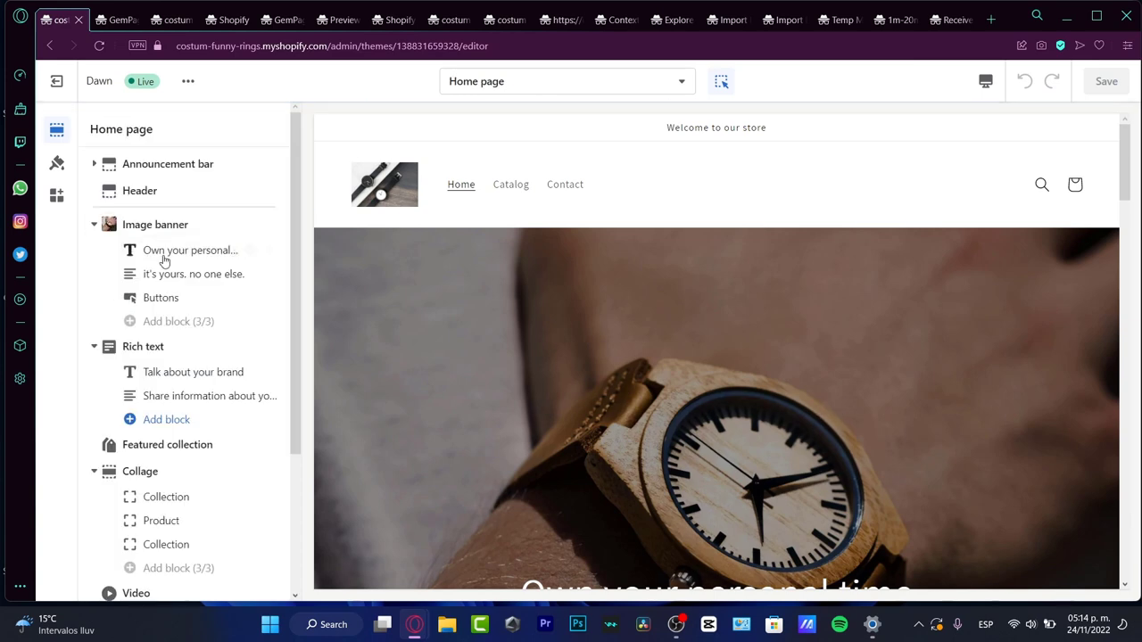
pyautogui.click(164, 193)
# Try the Accent 1, Accent 2, Background 1 and Background 2 color schemes on the store header
pyautogui.click(183, 195)
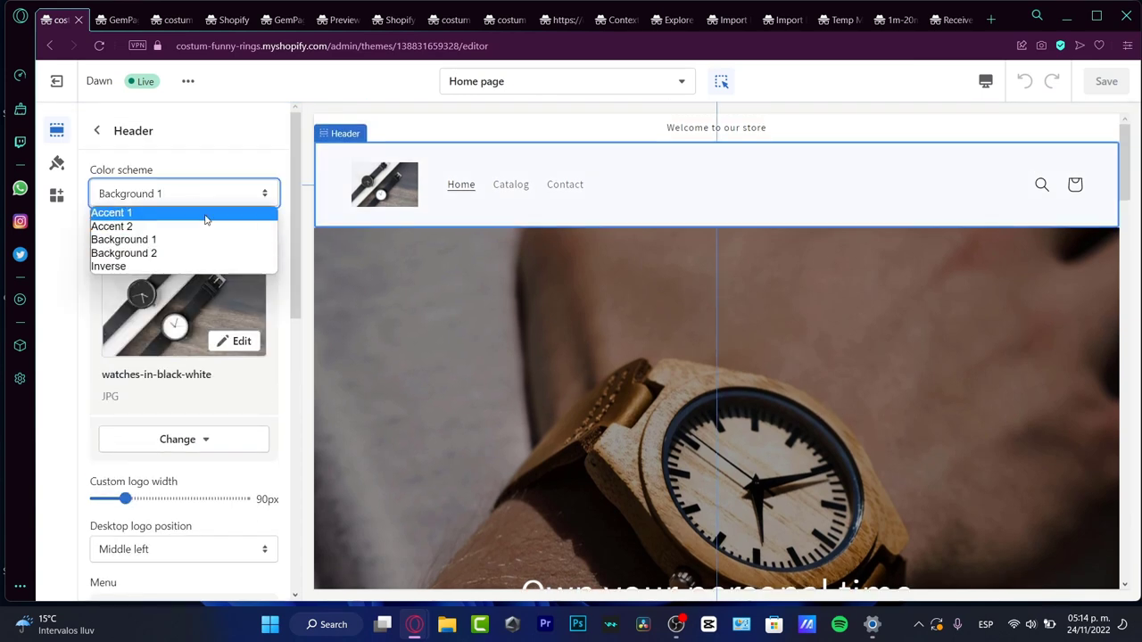
pyautogui.click(202, 213)
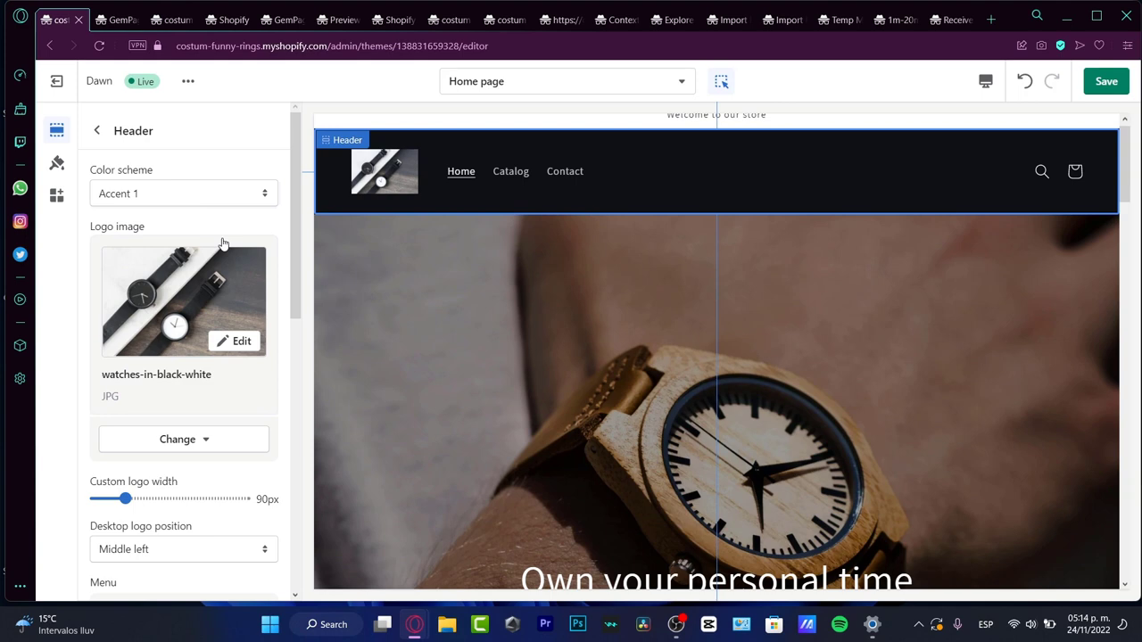
pyautogui.click(202, 198)
pyautogui.click(202, 225)
pyautogui.click(220, 190)
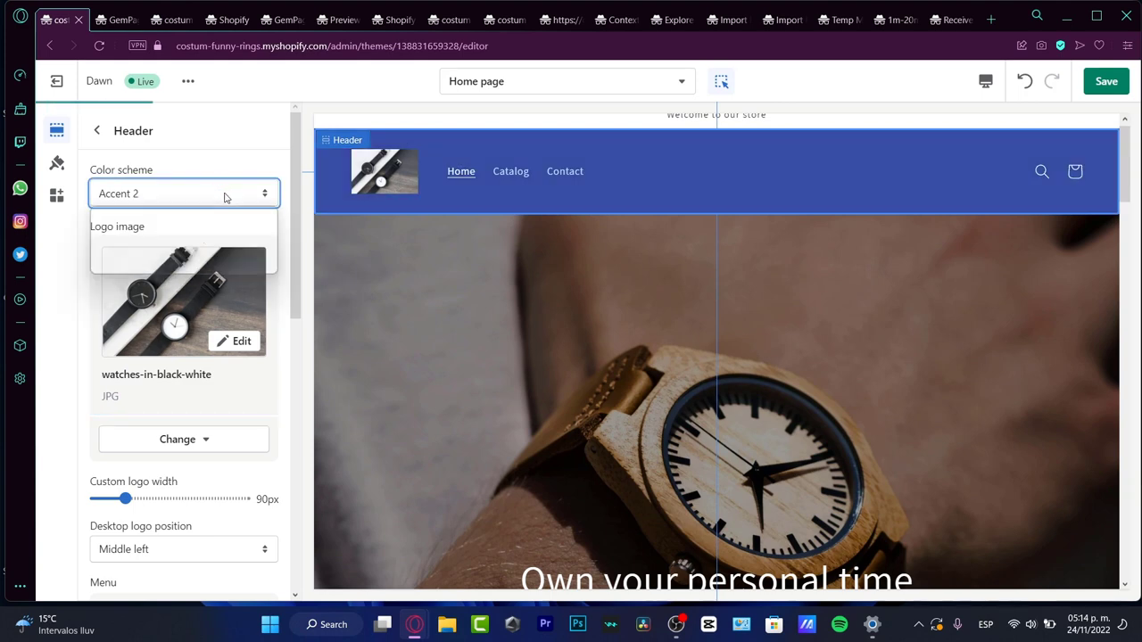
pyautogui.click(230, 237)
pyautogui.click(228, 200)
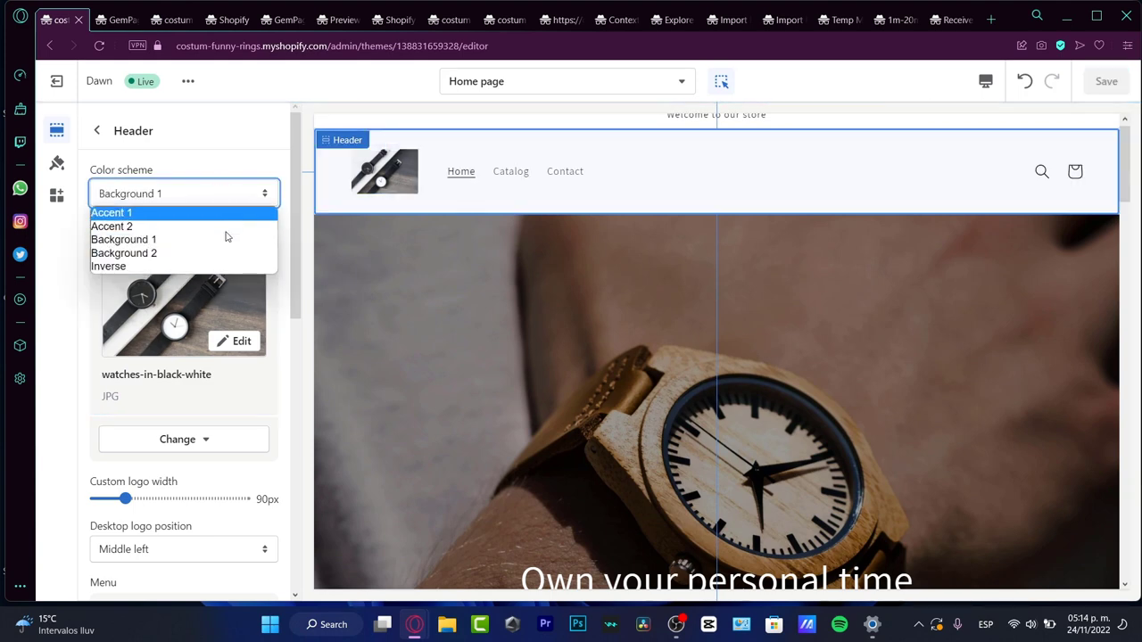
pyautogui.click(220, 253)
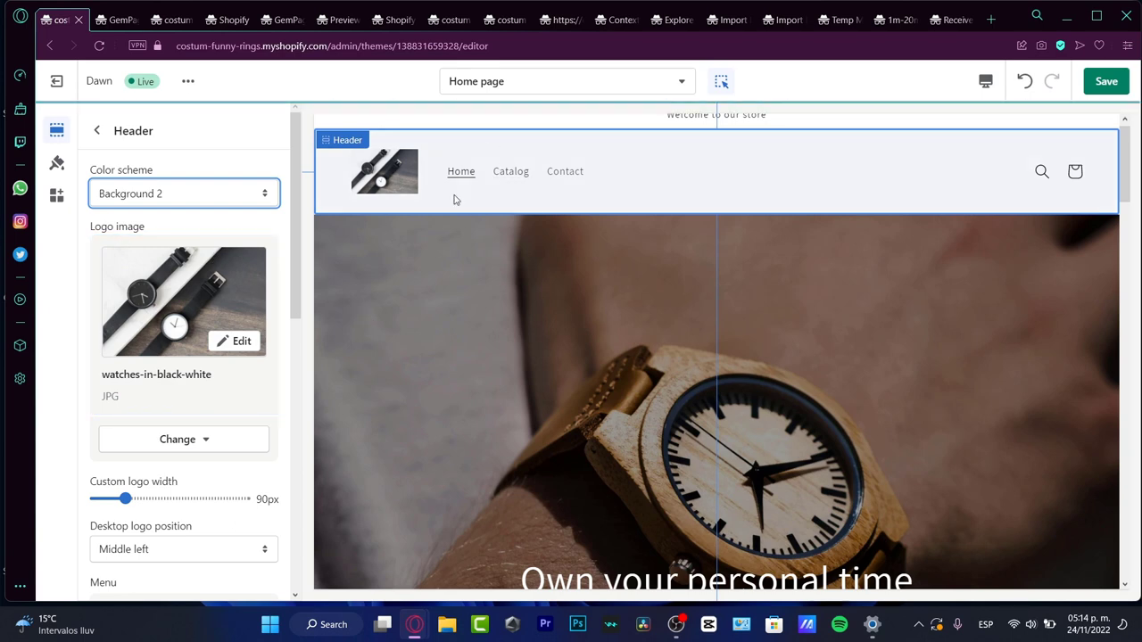
# Set the header's color scheme to Accent 1 and its bottom margin to 32px
pyautogui.click(174, 198)
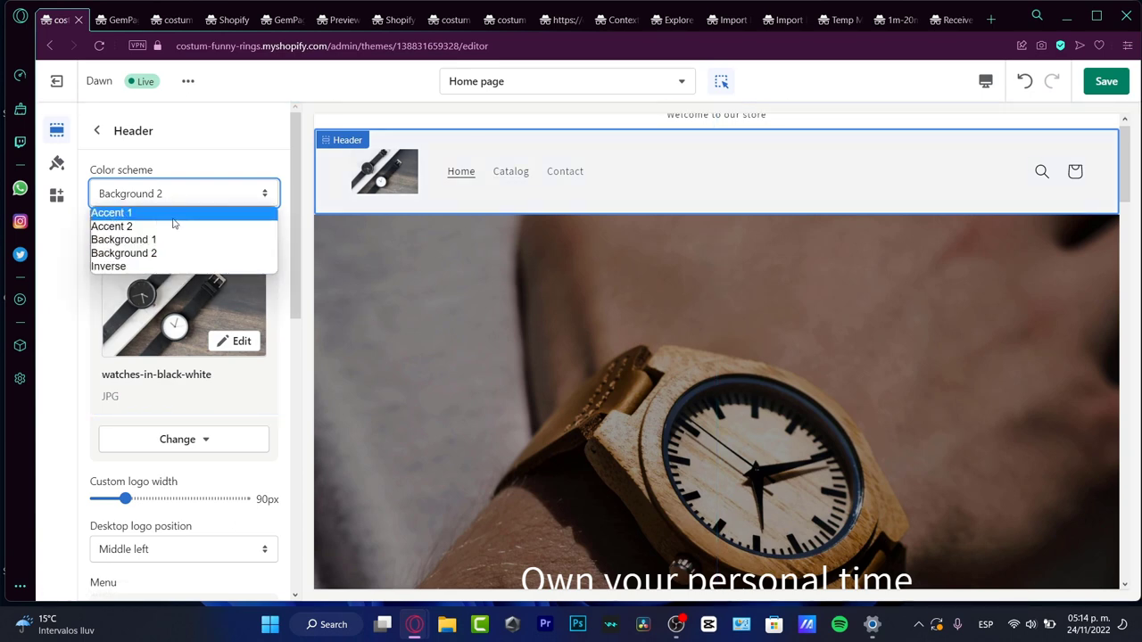
pyautogui.click(174, 218)
pyautogui.scroll(-10, 147, 393)
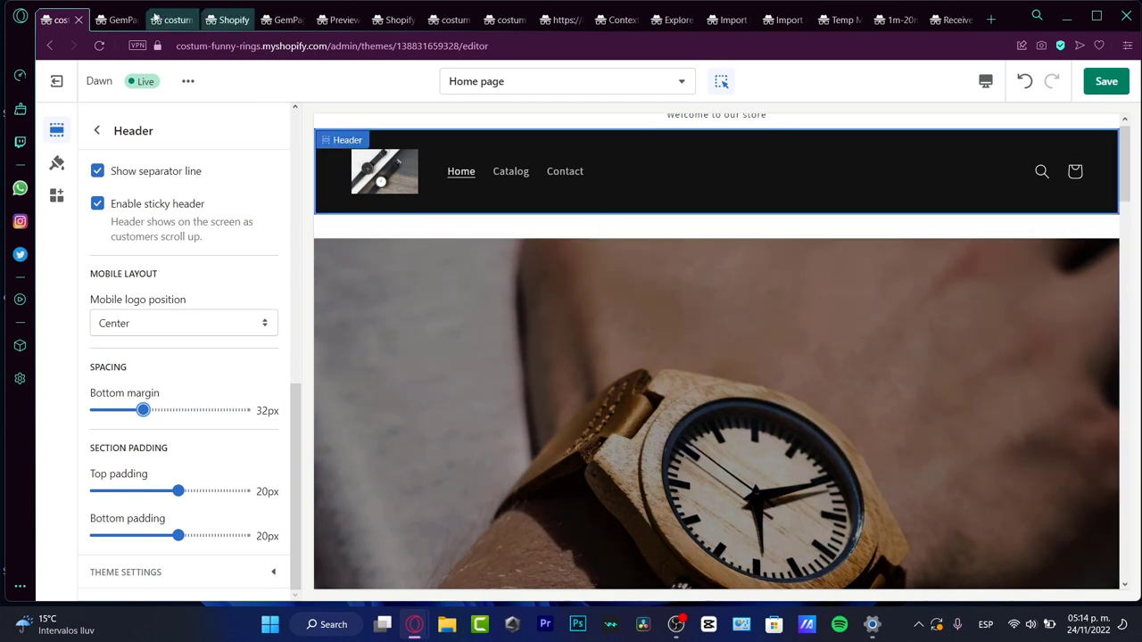
# Switch to the GemPages editor and review the hero section of the wine landing page
pyautogui.click(116, 19)
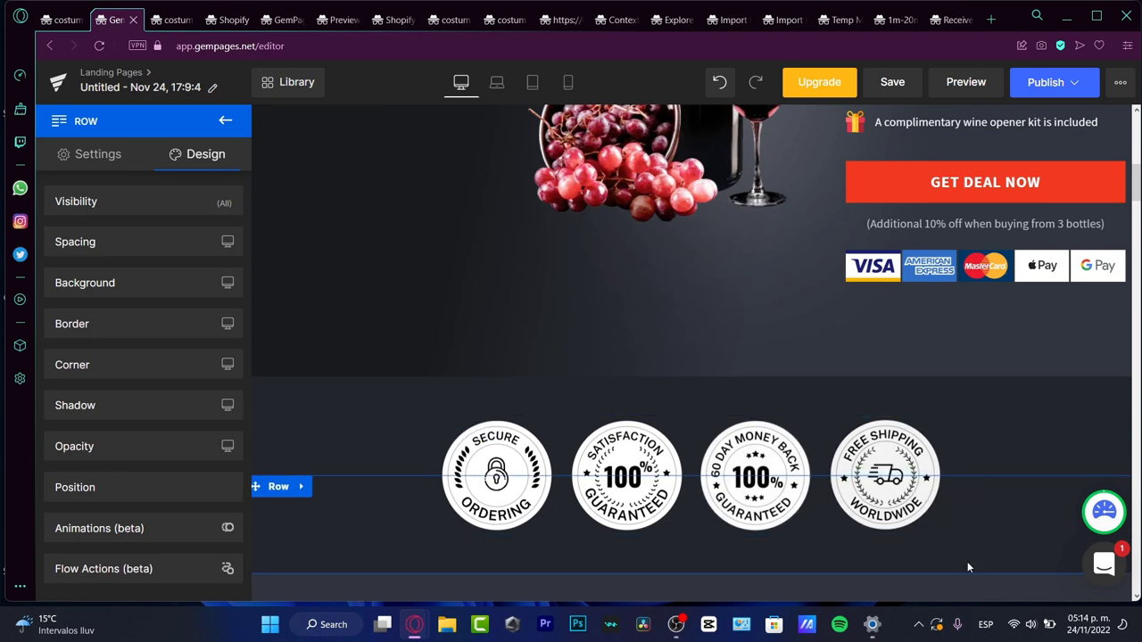
pyautogui.scroll(10, 1092, 377)
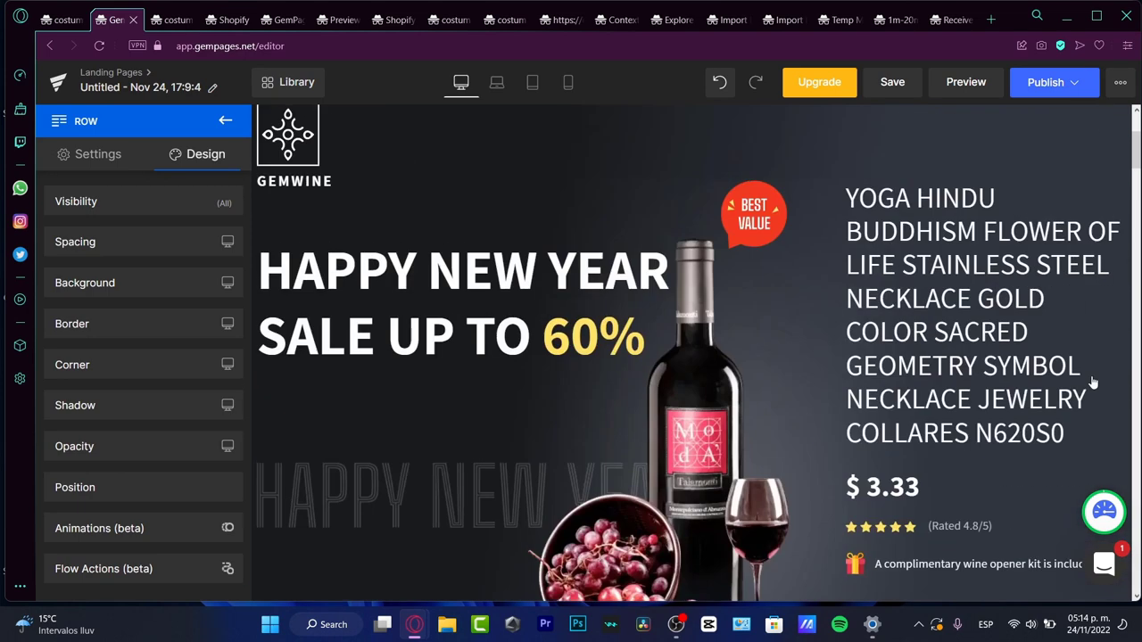